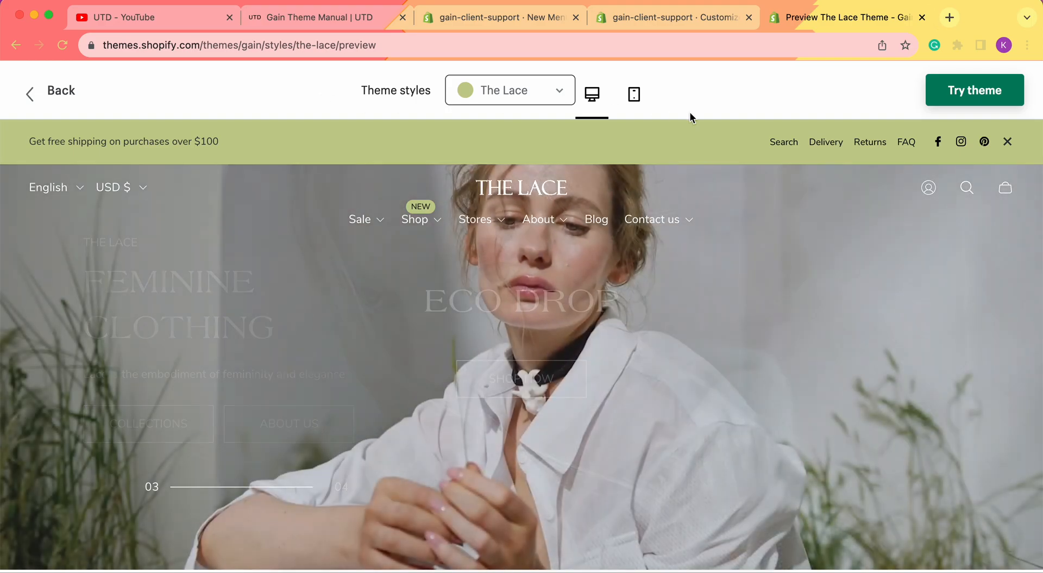
Preview the Lace demo's Contact us half-and-half dropdown, then return to the Gain theme editor
mouse_move(694, 216)
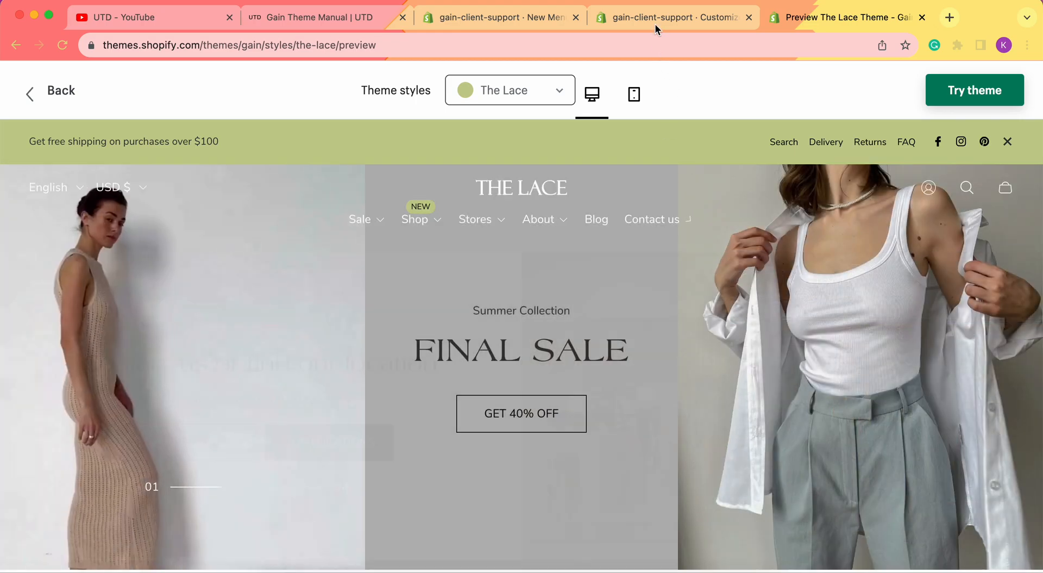
click(655, 22)
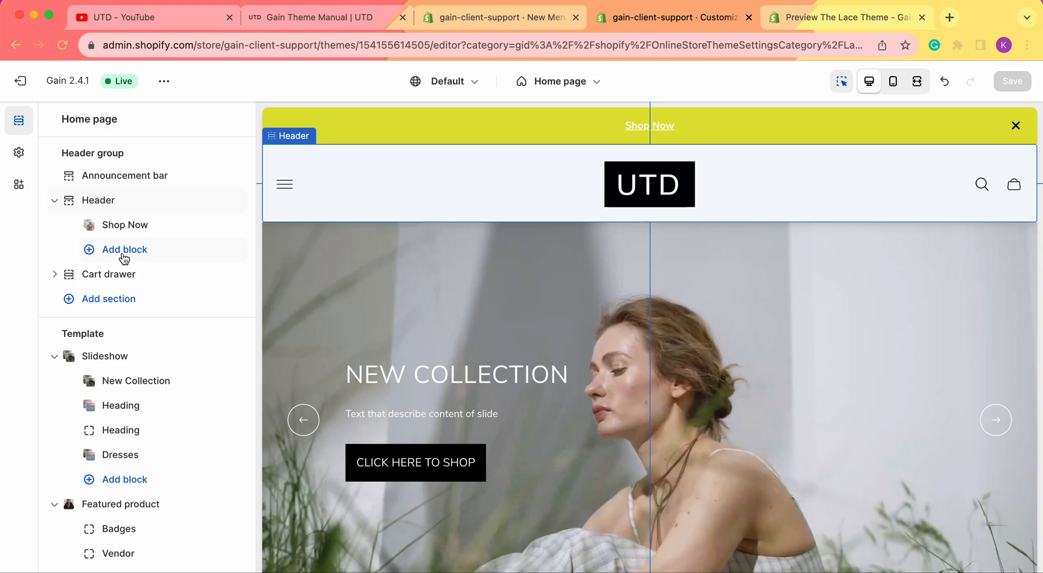
Add a Mega menu half to half block under Header and bring up its settings
click(124, 256)
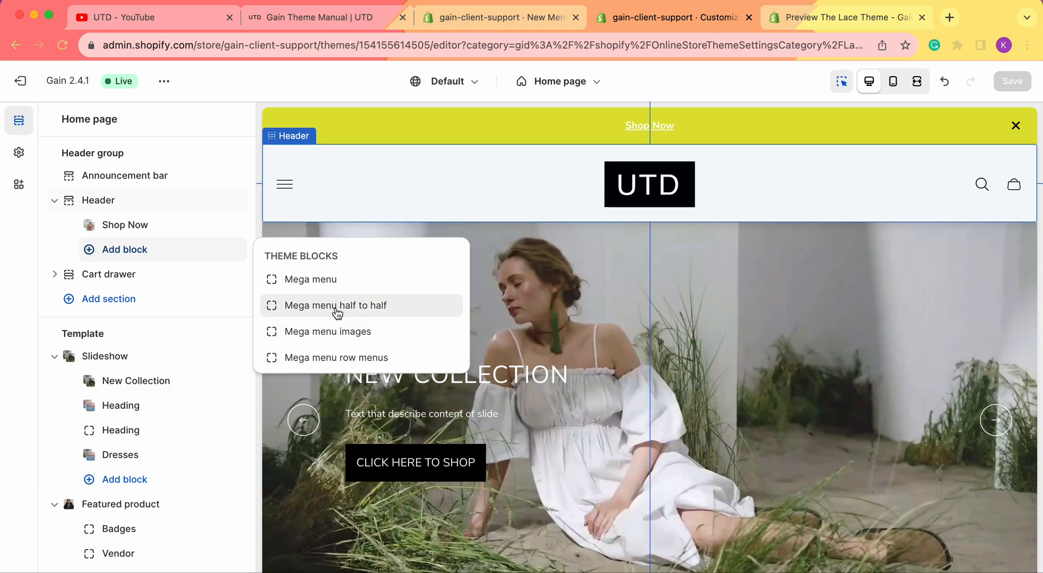
click(336, 306)
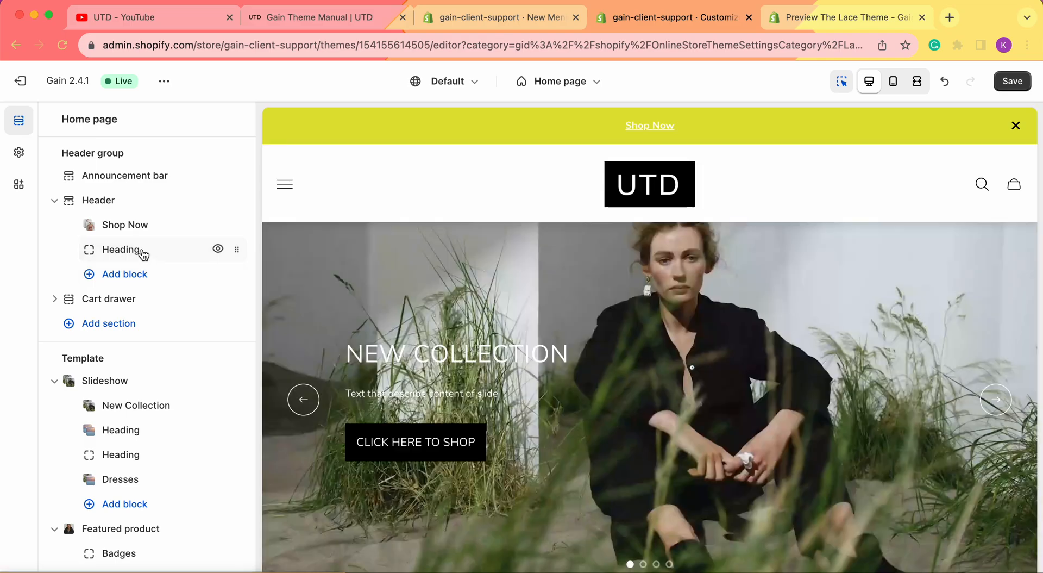
click(140, 249)
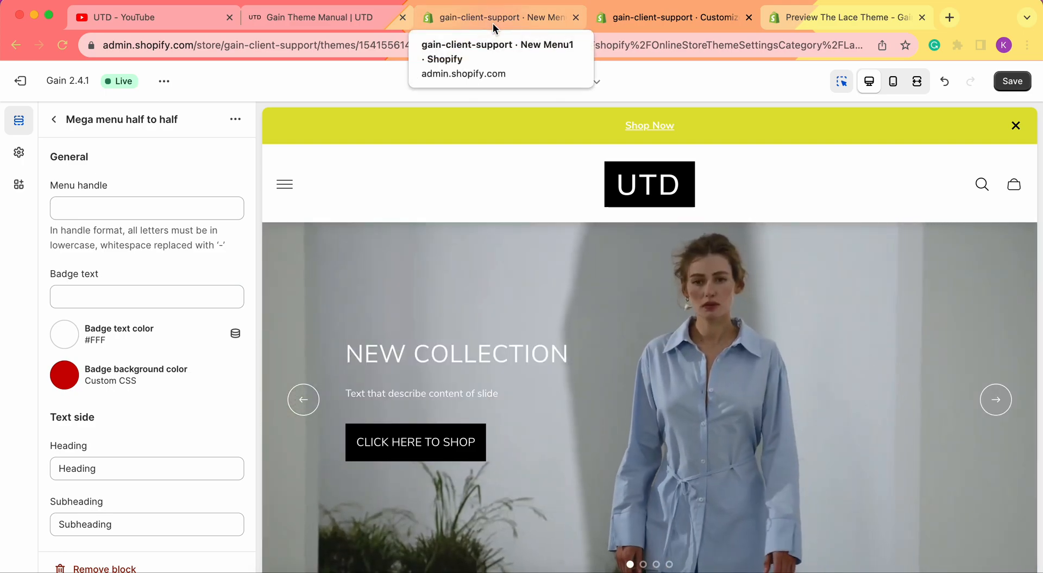
Check the store's navigation menus, then enter the contact-us menu handle (with a stray extra c) and save
click(493, 23)
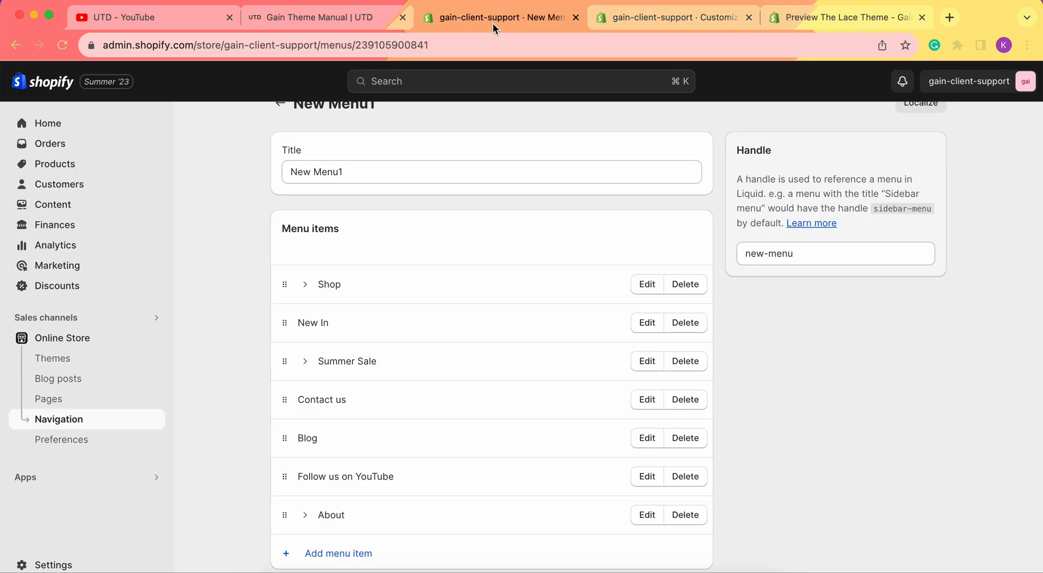
scroll(380, 384, down, 2)
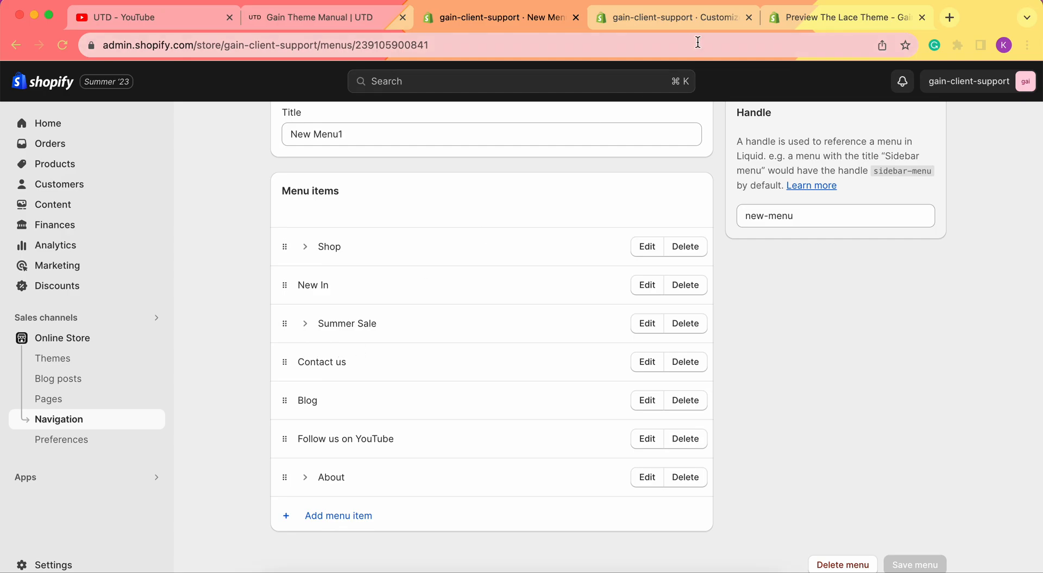
click(663, 19)
click(147, 204)
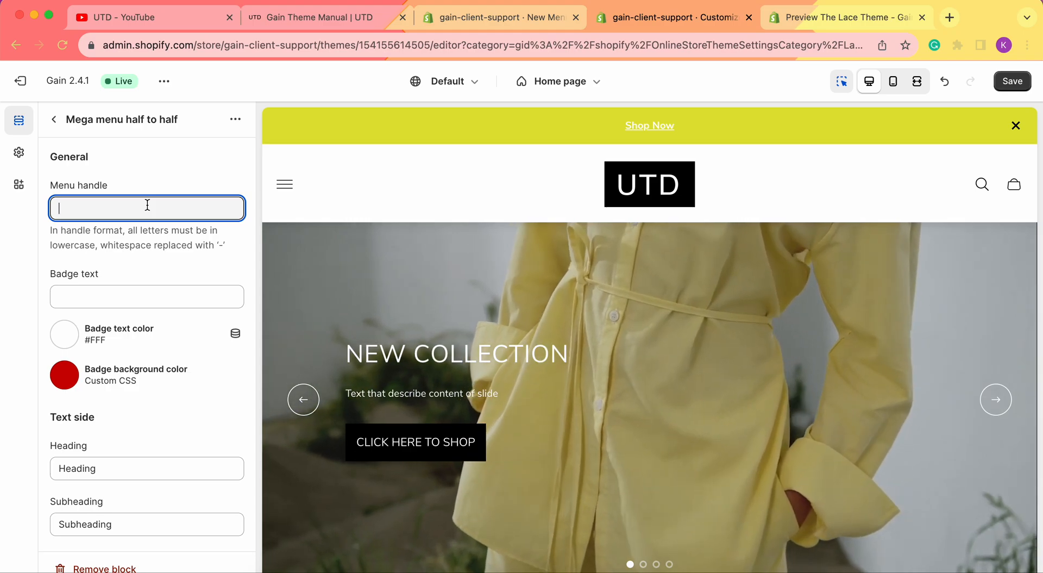
text(onctact-us)
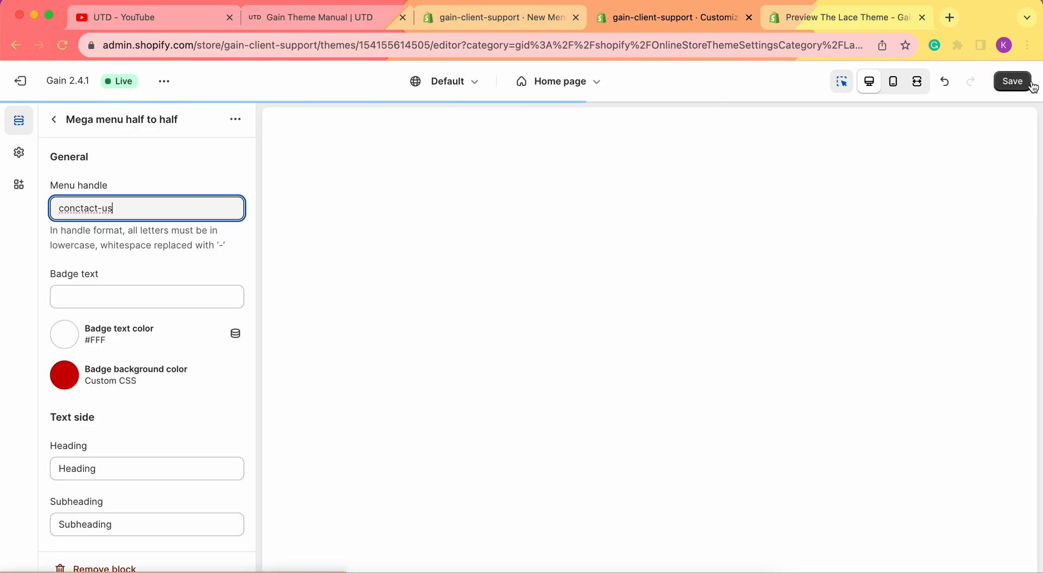
click(1030, 84)
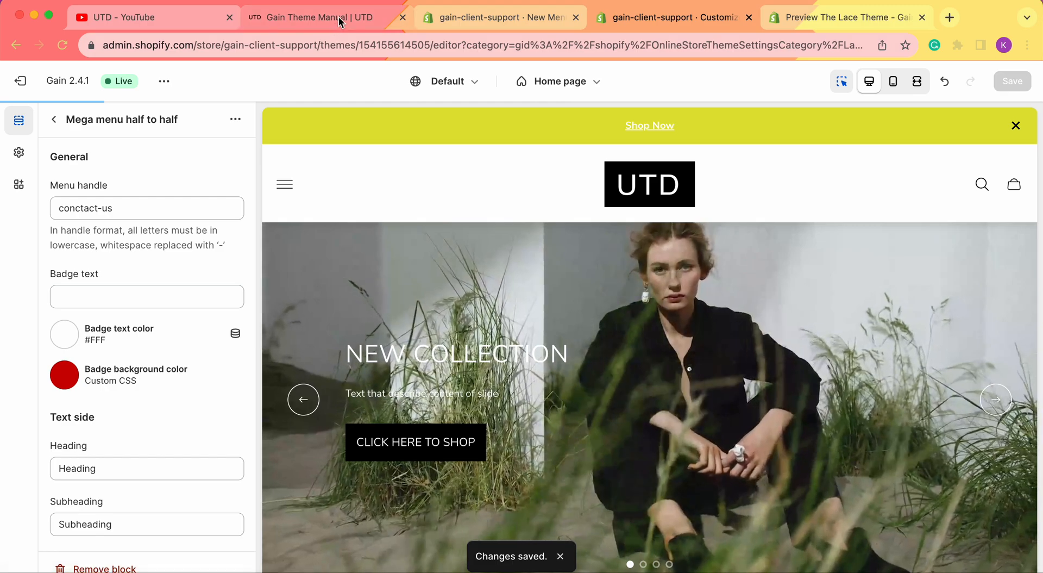
Consult the Gain theme manual, then remove the extra c so the handle reads contact-us, and save
click(338, 17)
click(701, 19)
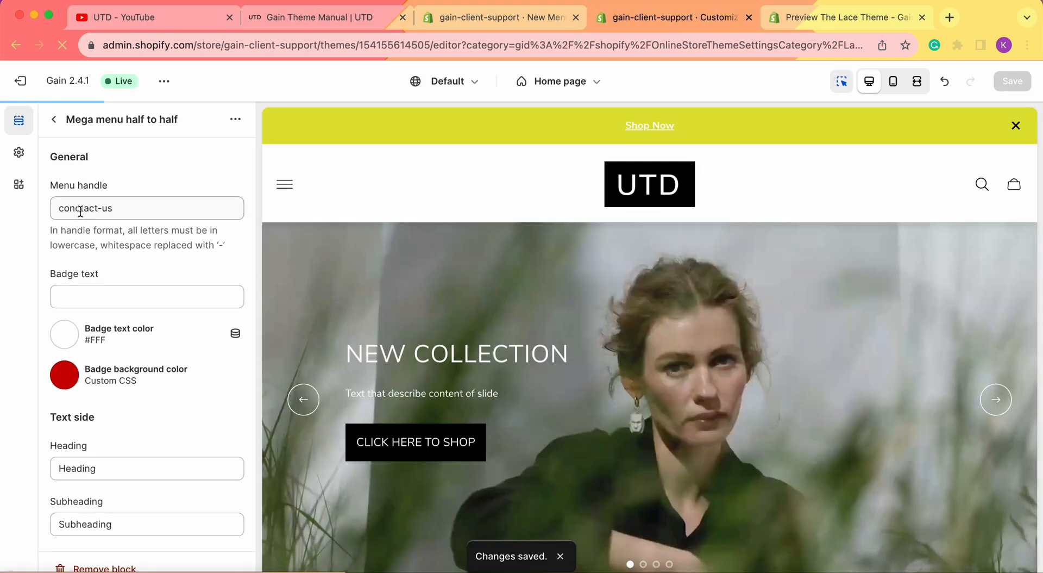
click(80, 208)
key(BackSpace)
click(1012, 81)
Recheck the navigation menu page, then go back to the Lace theme demo preview
click(451, 20)
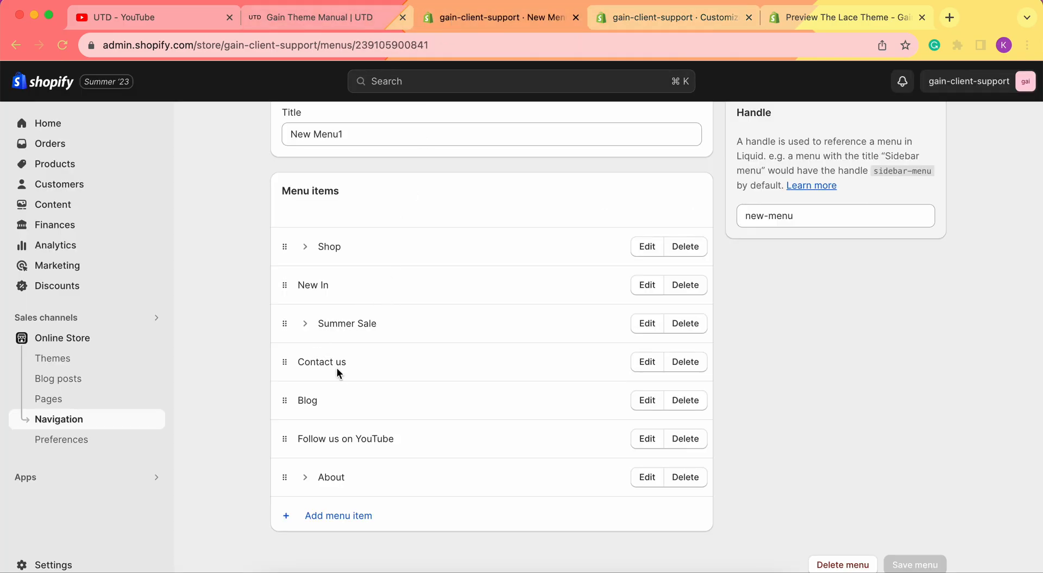
click(703, 13)
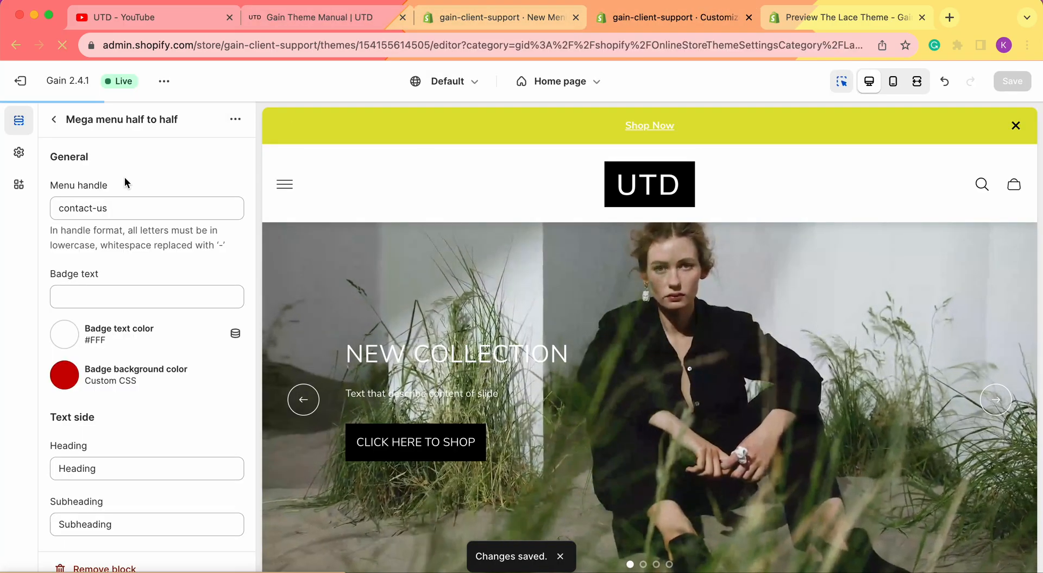
scroll(89, 260, down, 1)
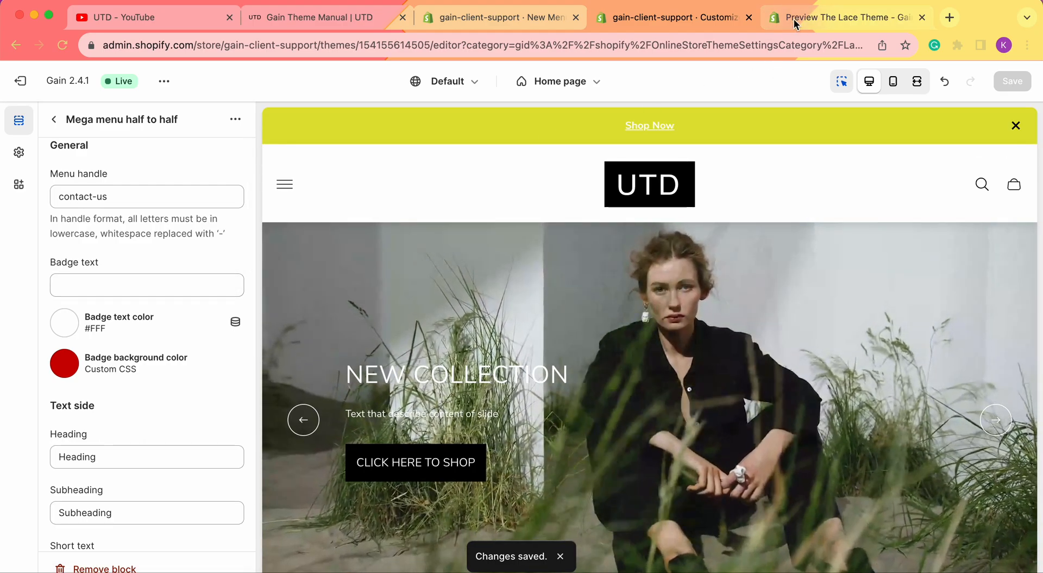
click(794, 18)
mouse_move(424, 213)
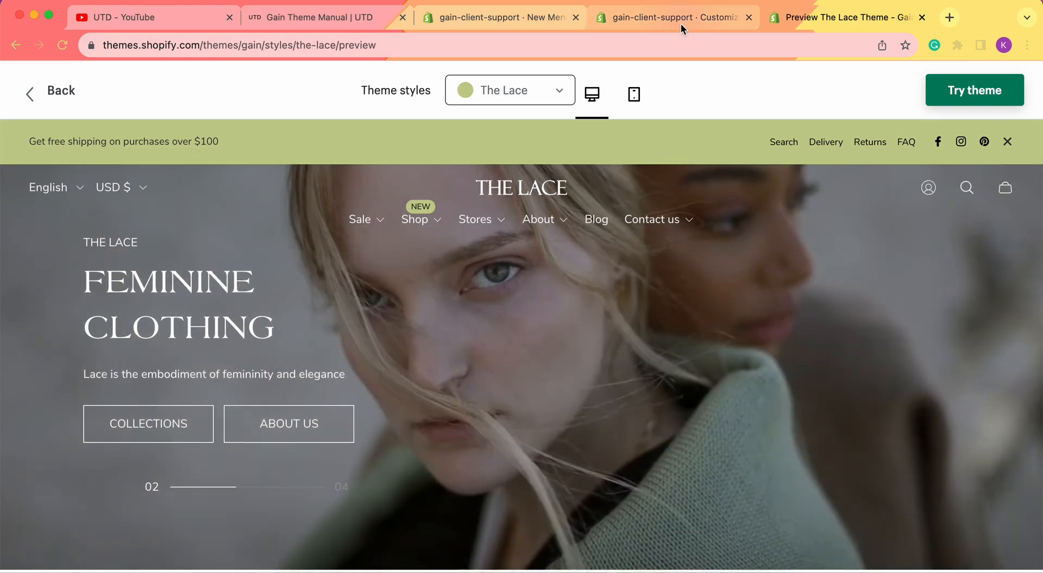
click(680, 23)
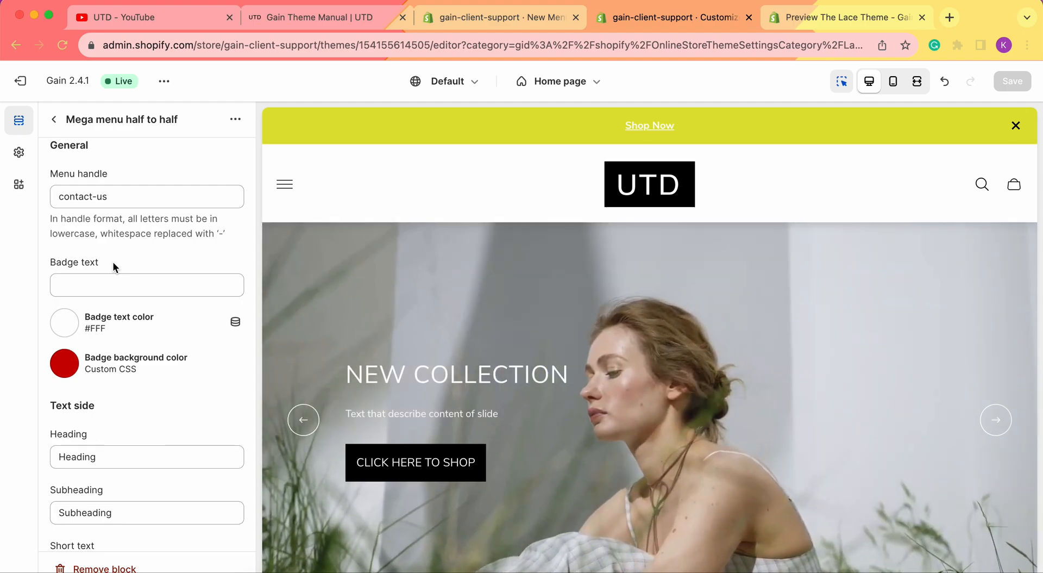
scroll(113, 262, down, 4)
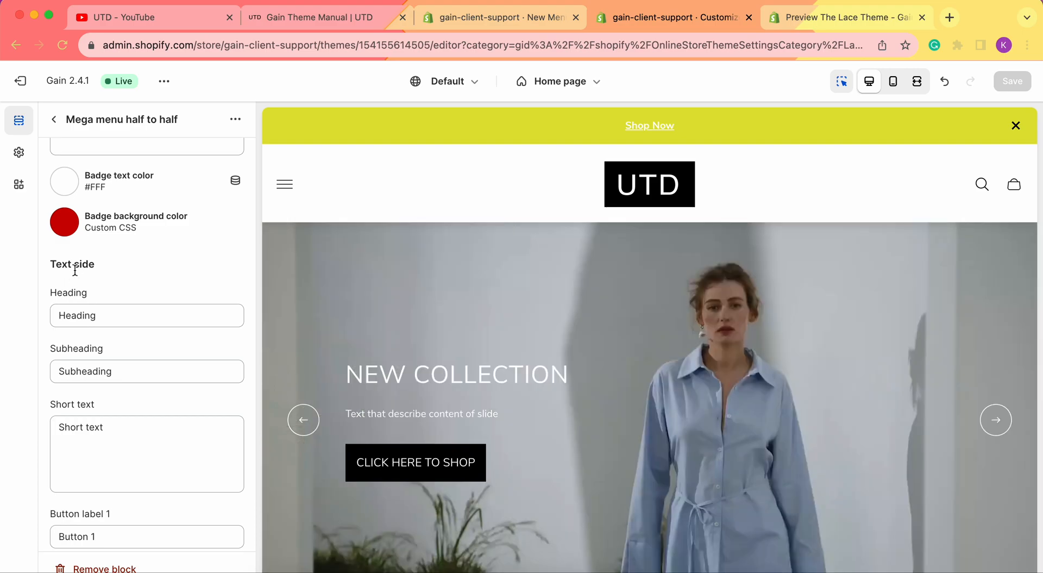
scroll(93, 305, down, 1)
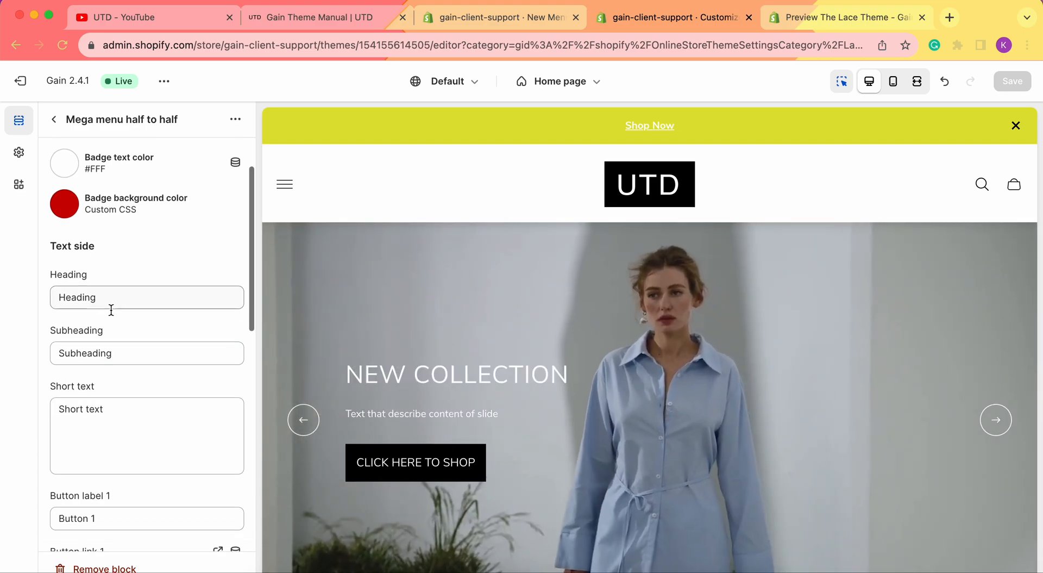
scroll(104, 310, down, 2)
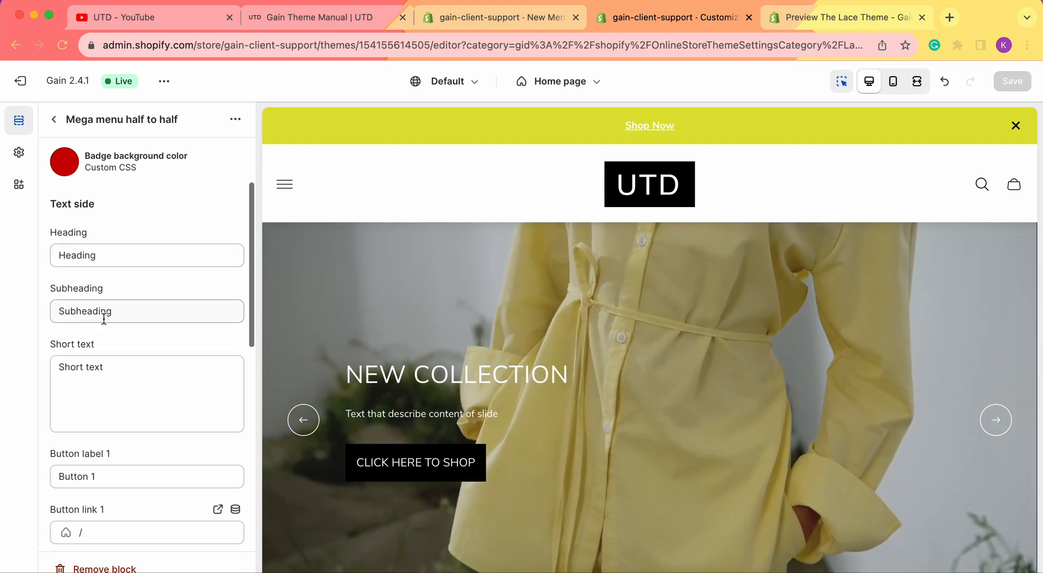
scroll(95, 338, down, 5)
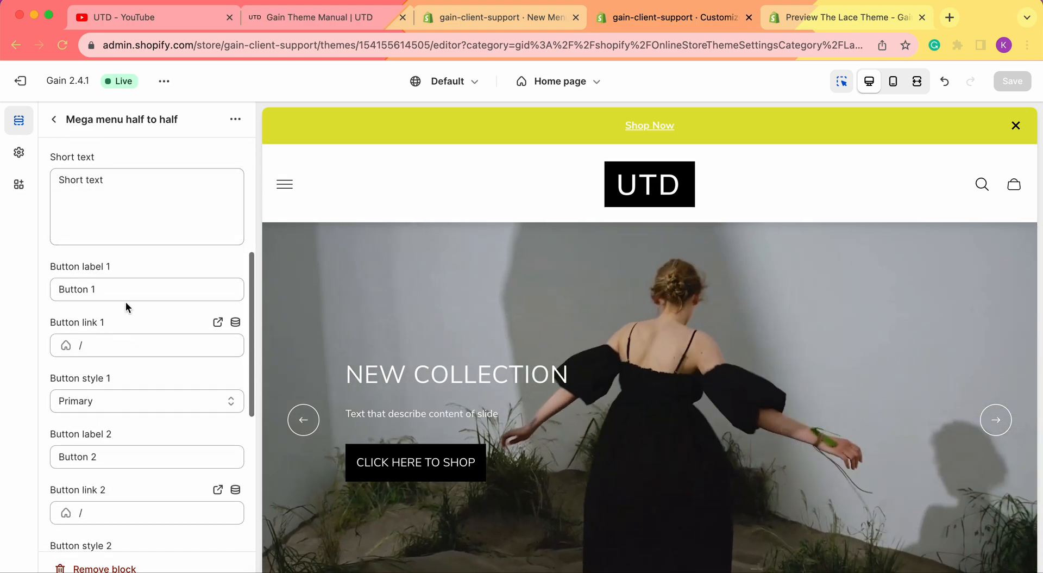
scroll(126, 303, down, 1)
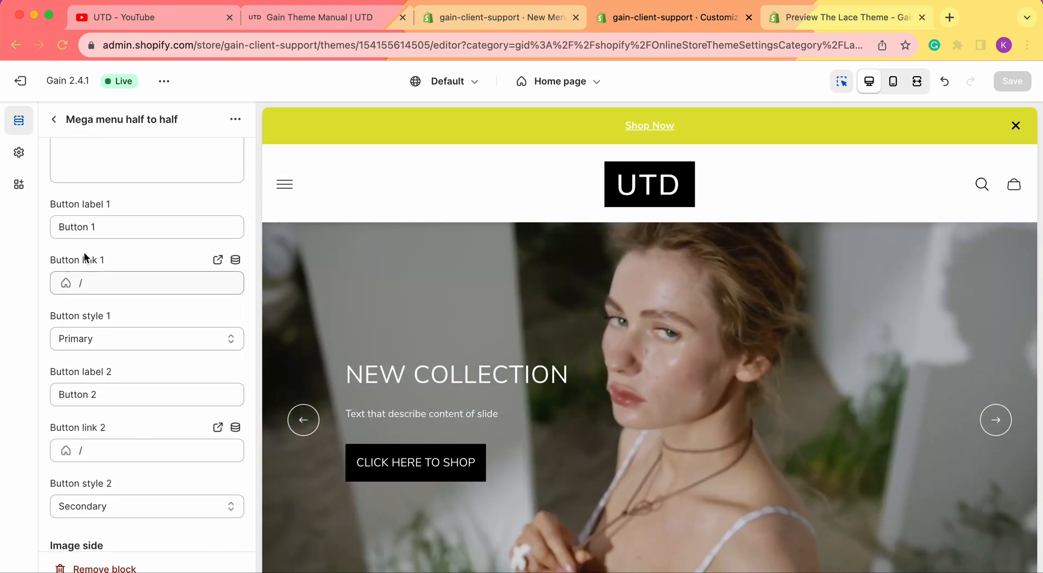
scroll(116, 397, down, 4)
scroll(173, 402, up, 15)
scroll(174, 405, down, 3)
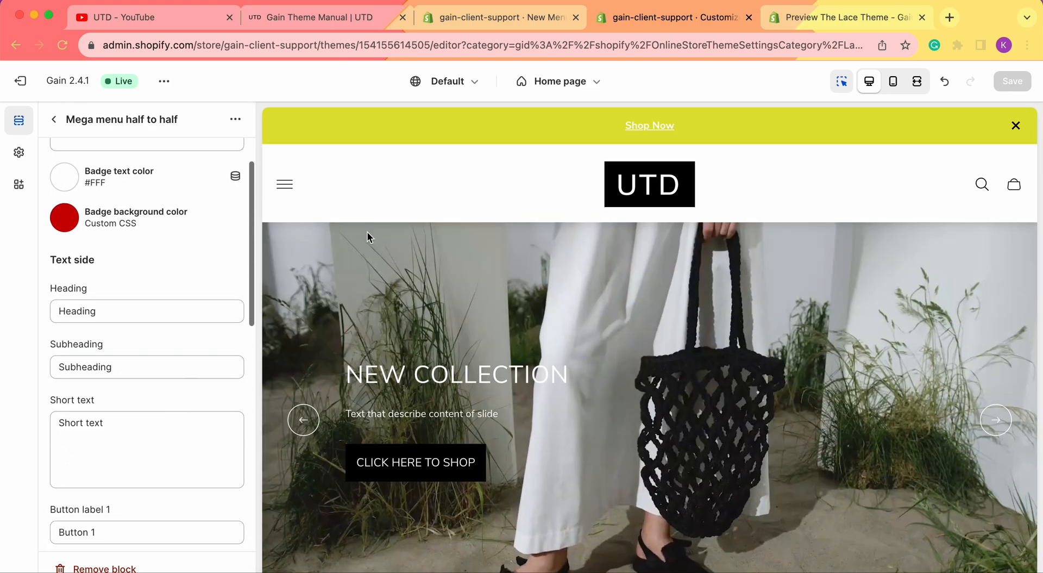
click(853, 17)
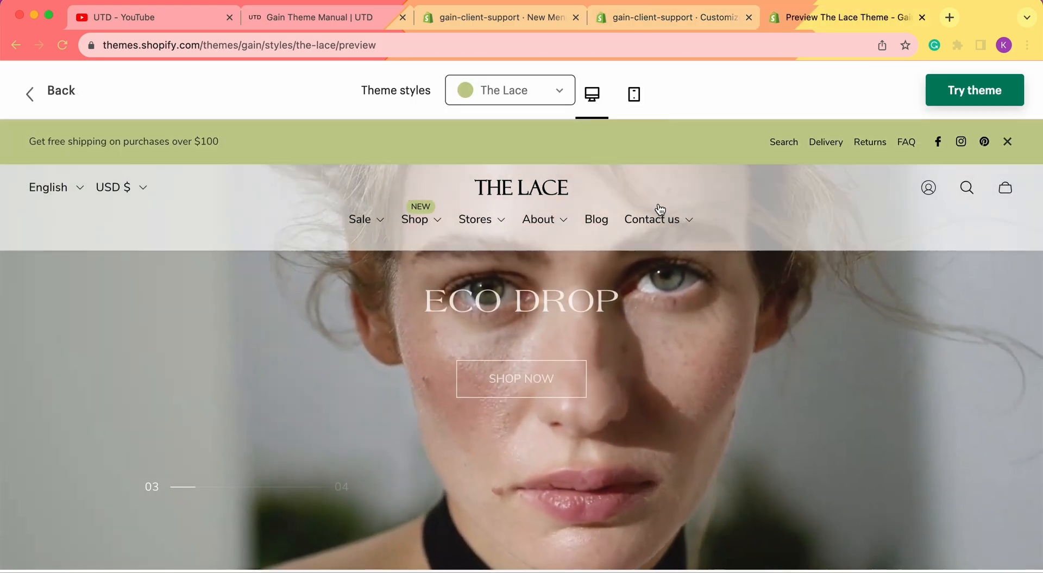
mouse_move(659, 228)
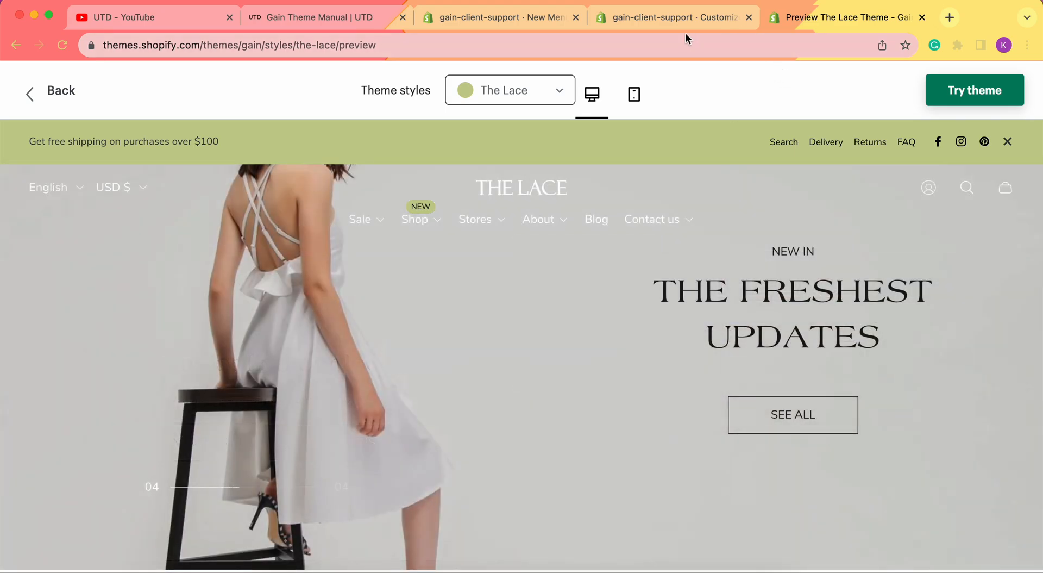
click(544, 17)
Set heading 'Contact Us' and short text 'Contact our team or find our location', clear the subheading, and save
click(646, 17)
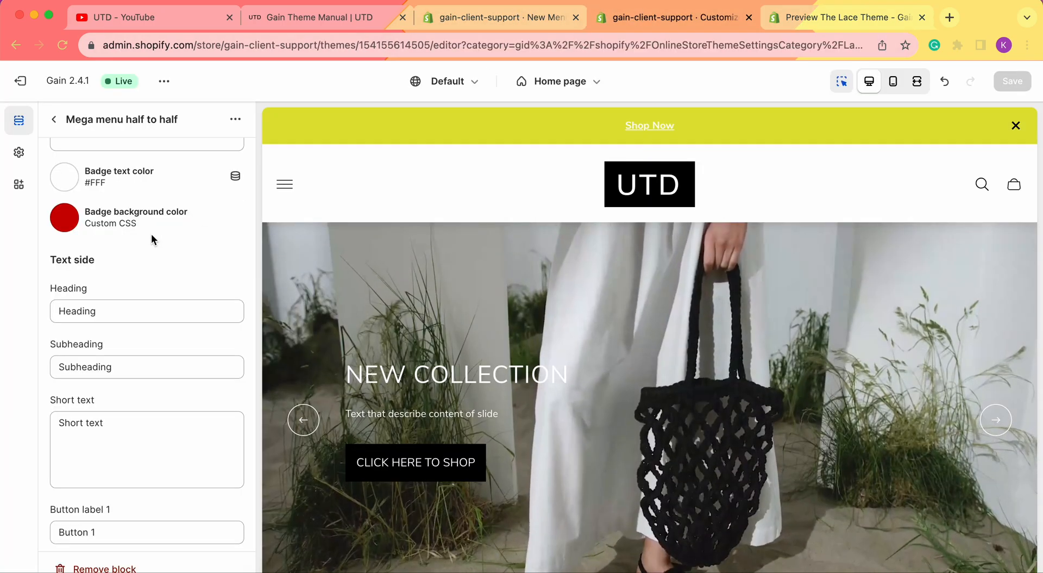
double_click(128, 302)
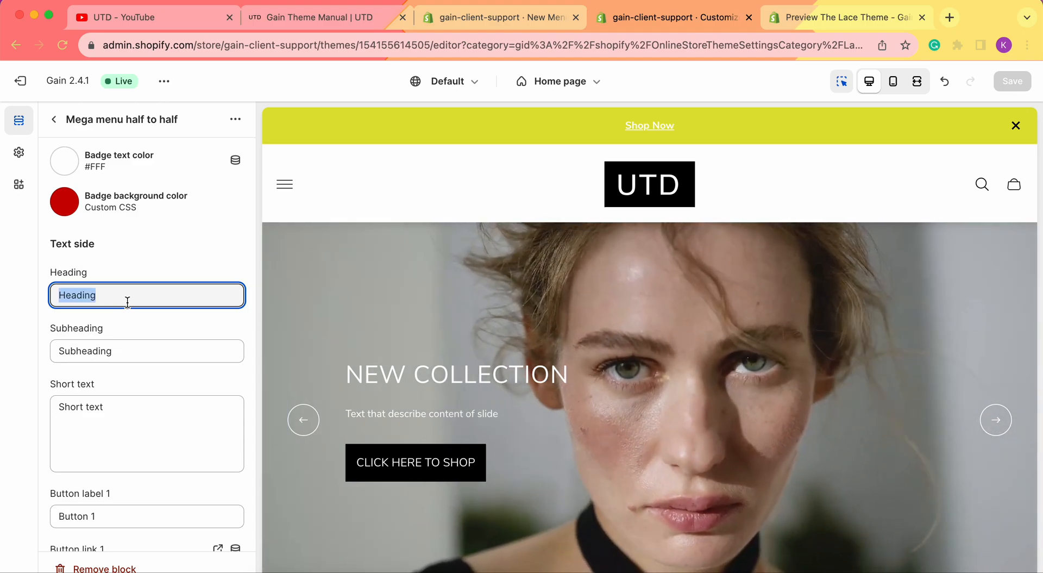
text(Contact Us)
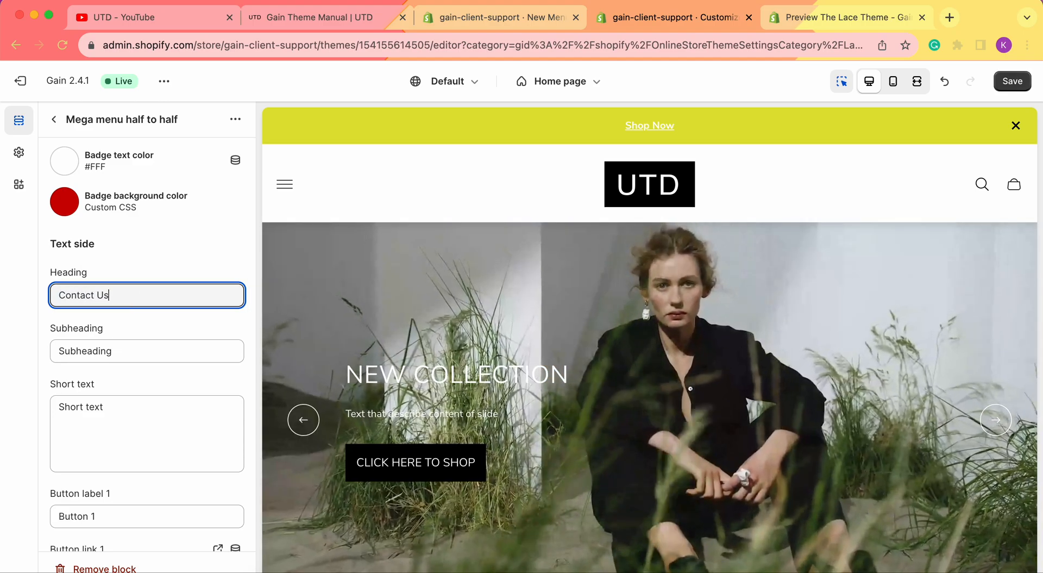
scroll(128, 307, down, 1)
click(135, 411)
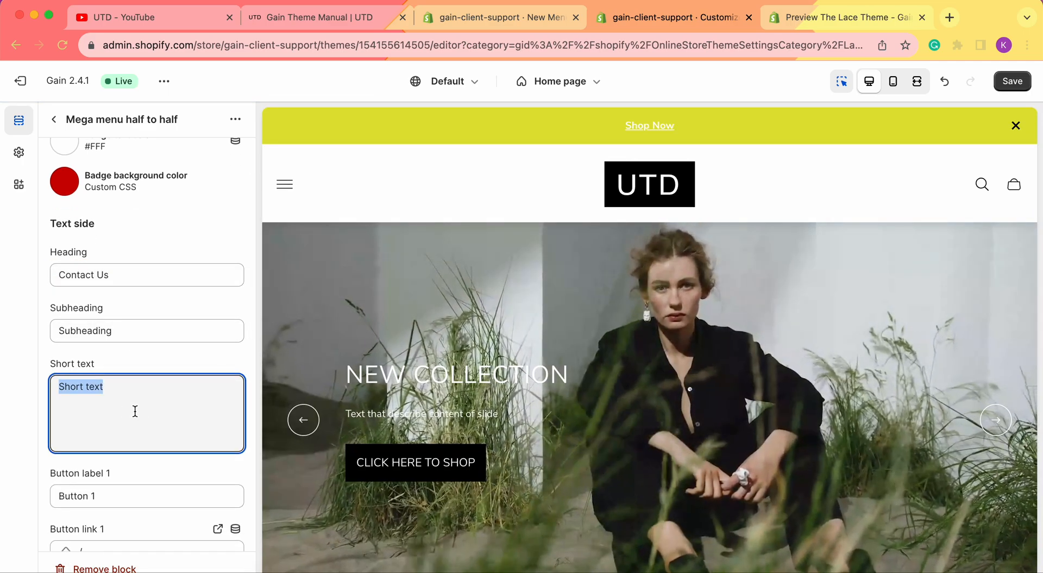
text(Contact )
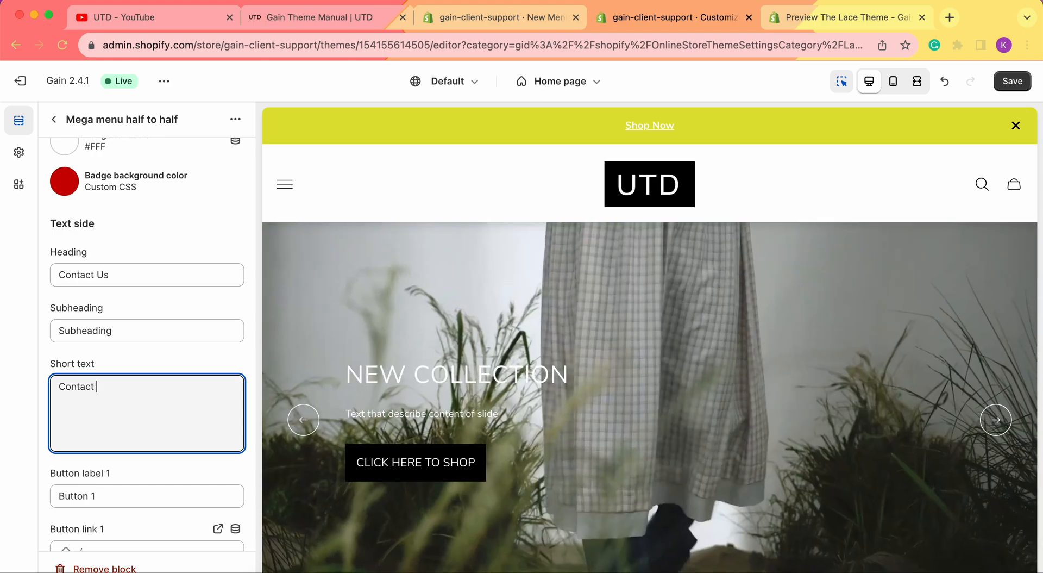
text(our team )
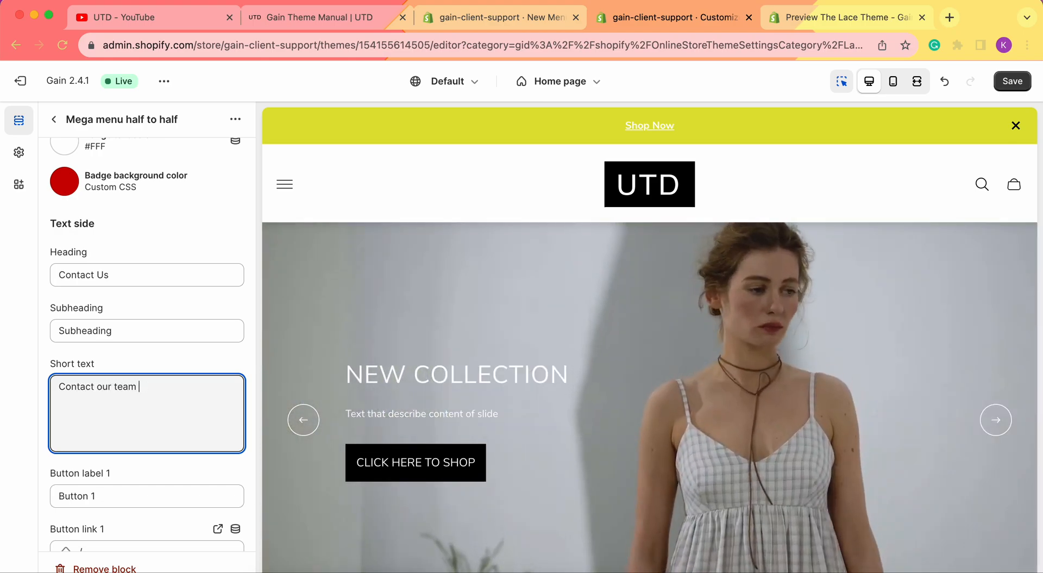
text(or find our loc)
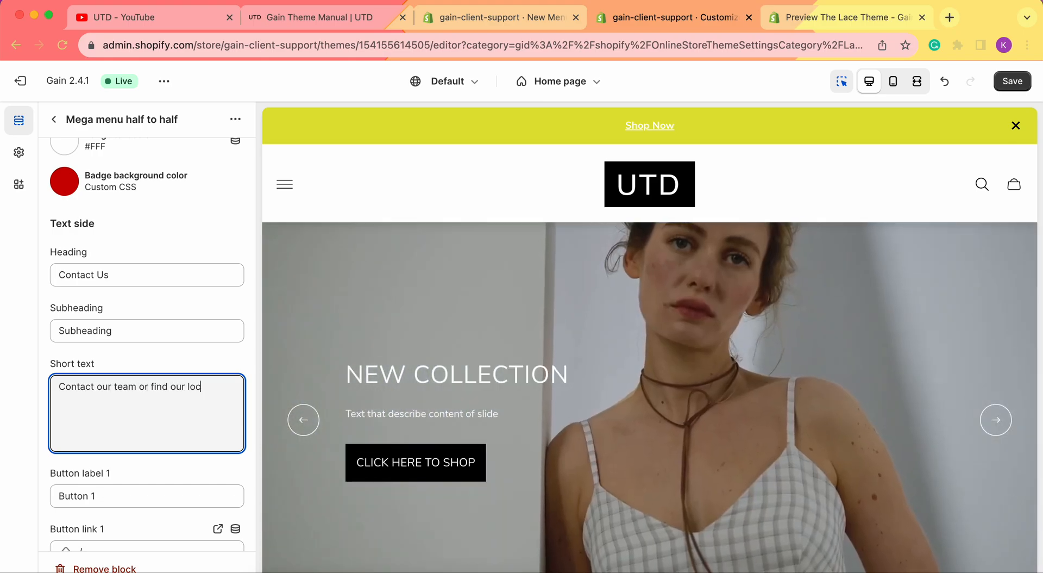
text(ation)
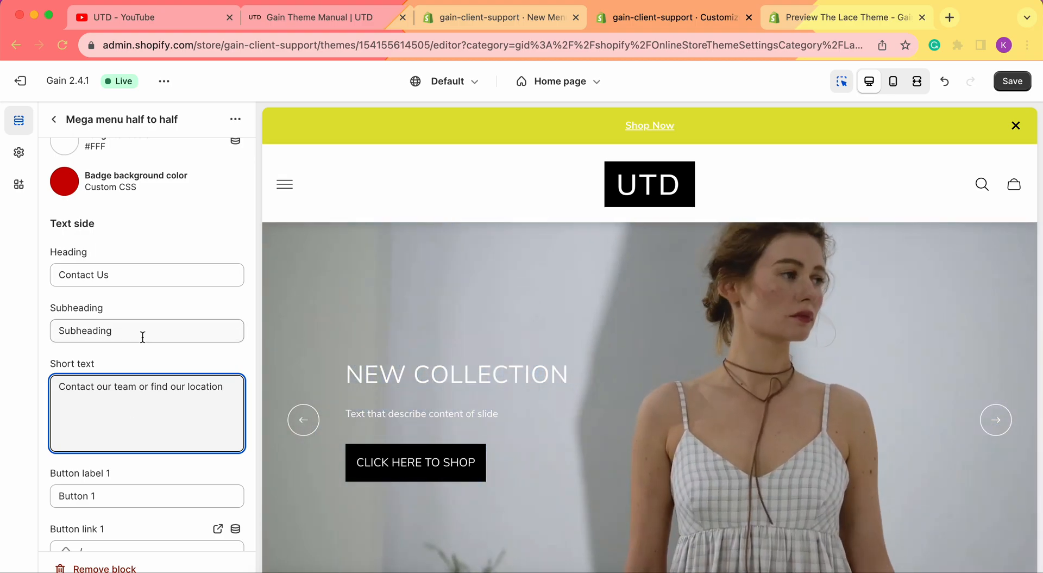
double_click(142, 337)
key(BackSpace)
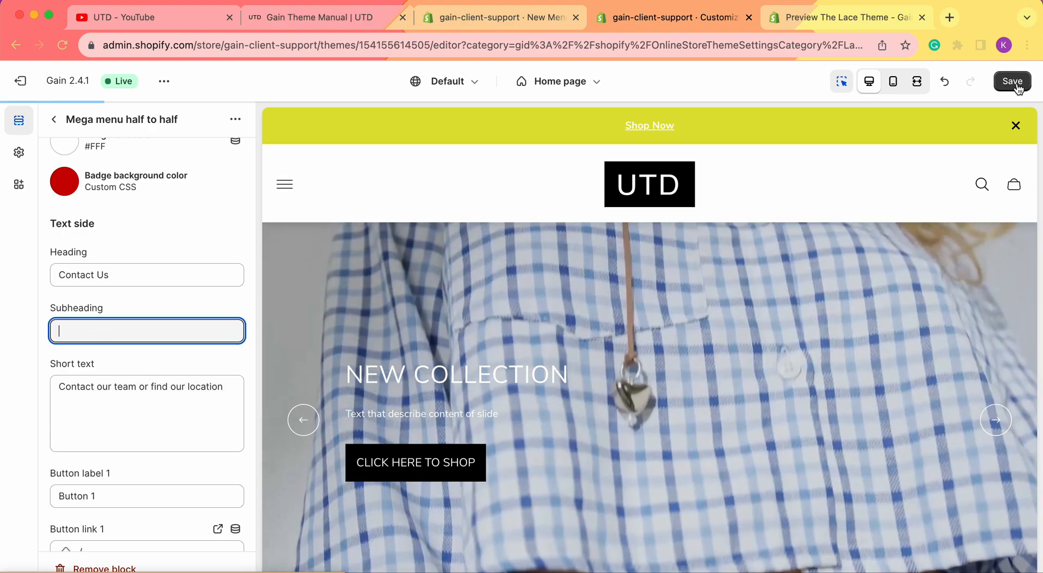
click(1012, 81)
scroll(127, 281, down, 4)
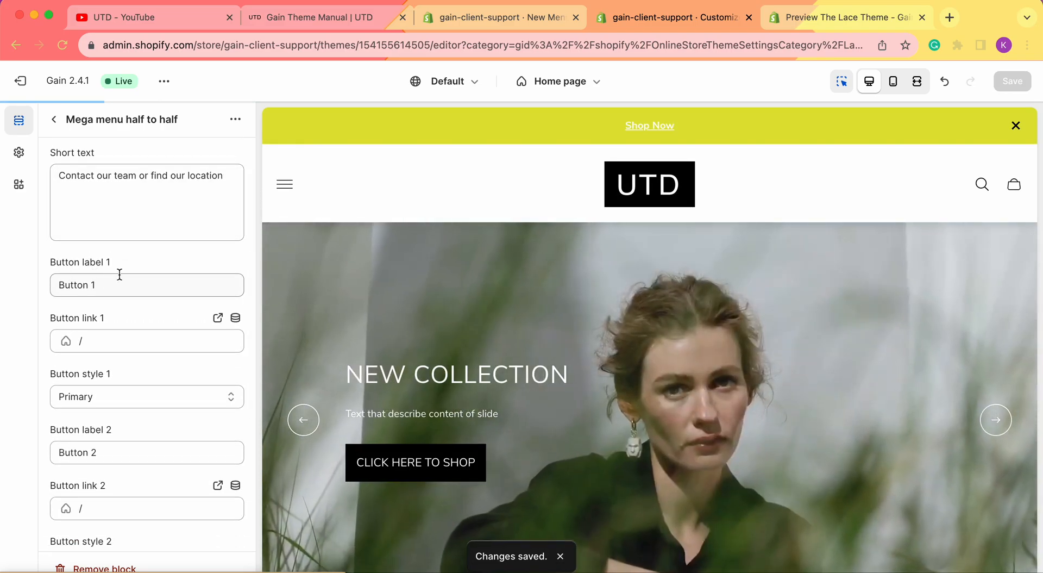
Label the first button 'Contact Us', link it to Pages > Contact, and keep its Primary style
scroll(119, 274, down, 1)
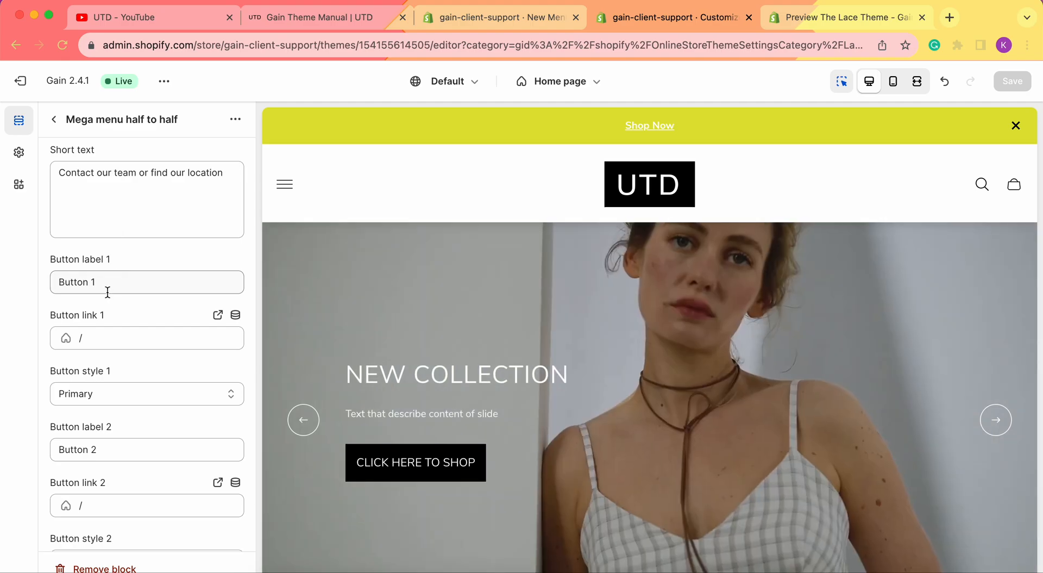
triple_click(73, 285)
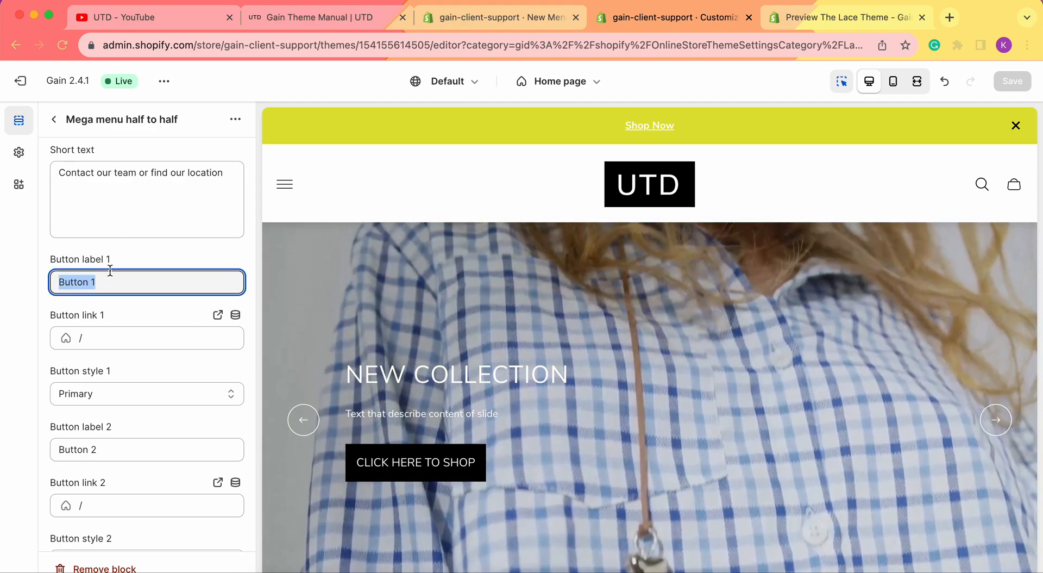
text(Contact Us)
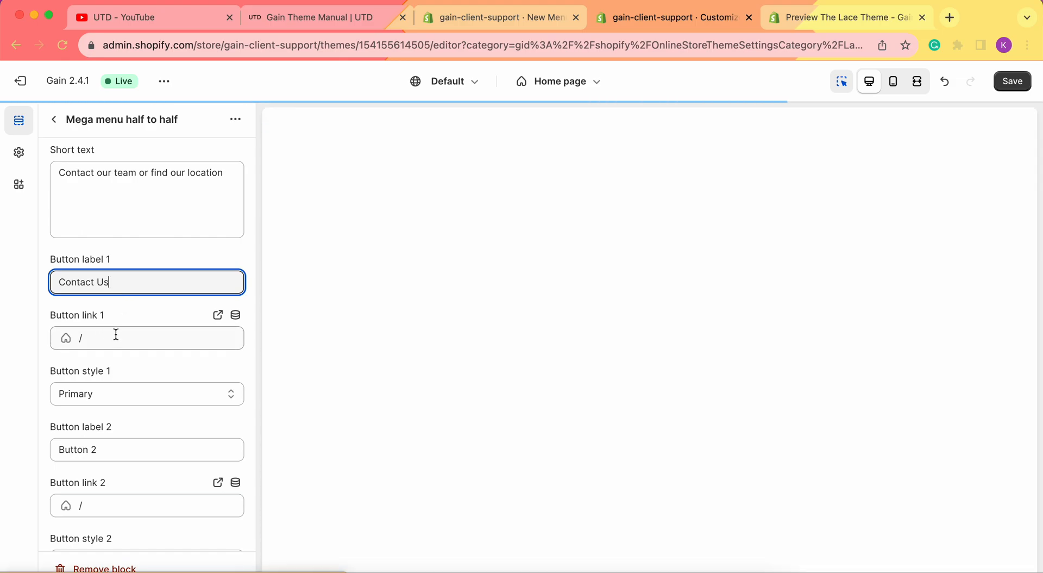
click(104, 337)
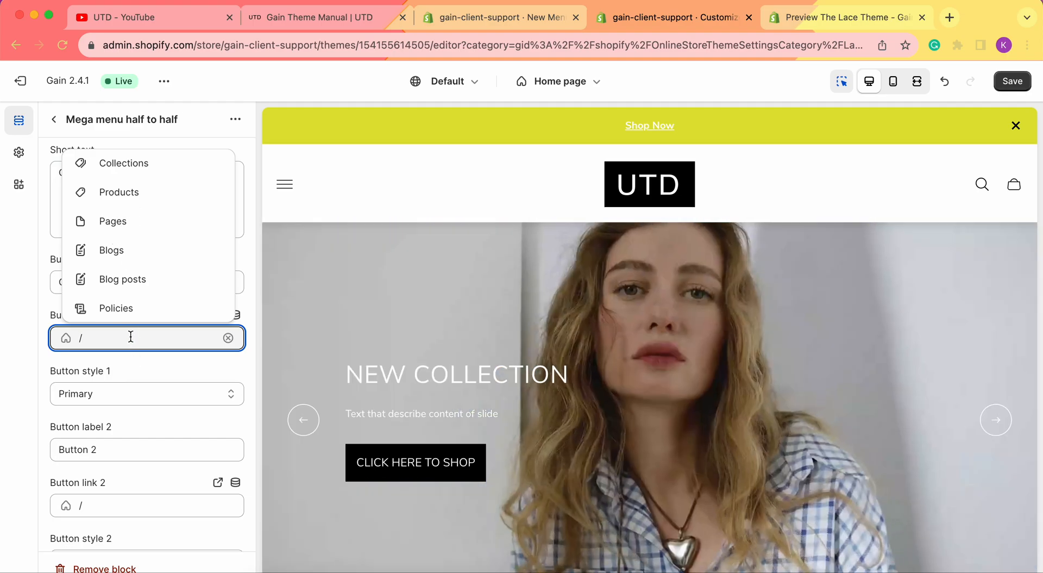
click(113, 222)
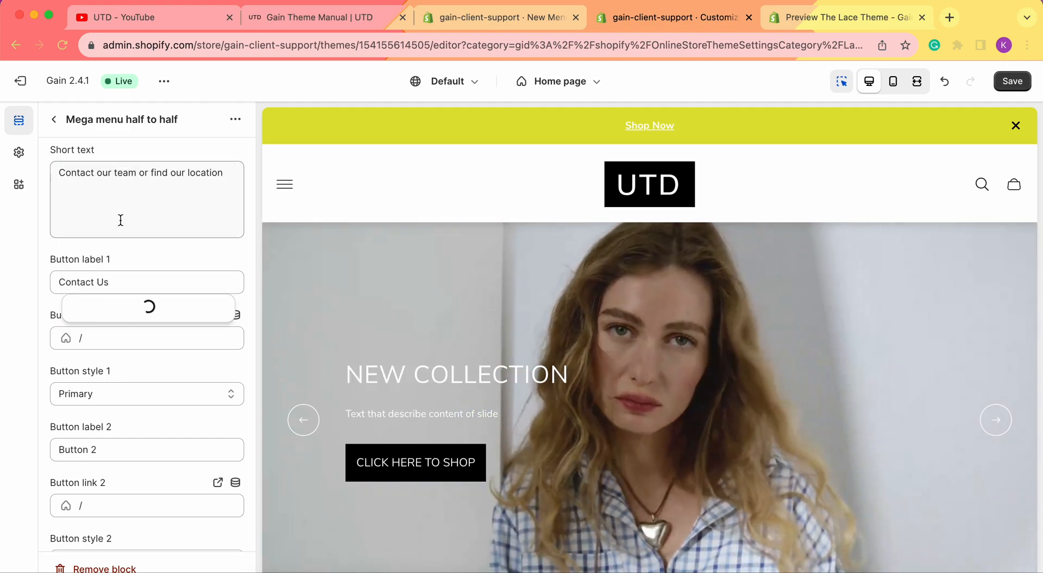
click(116, 168)
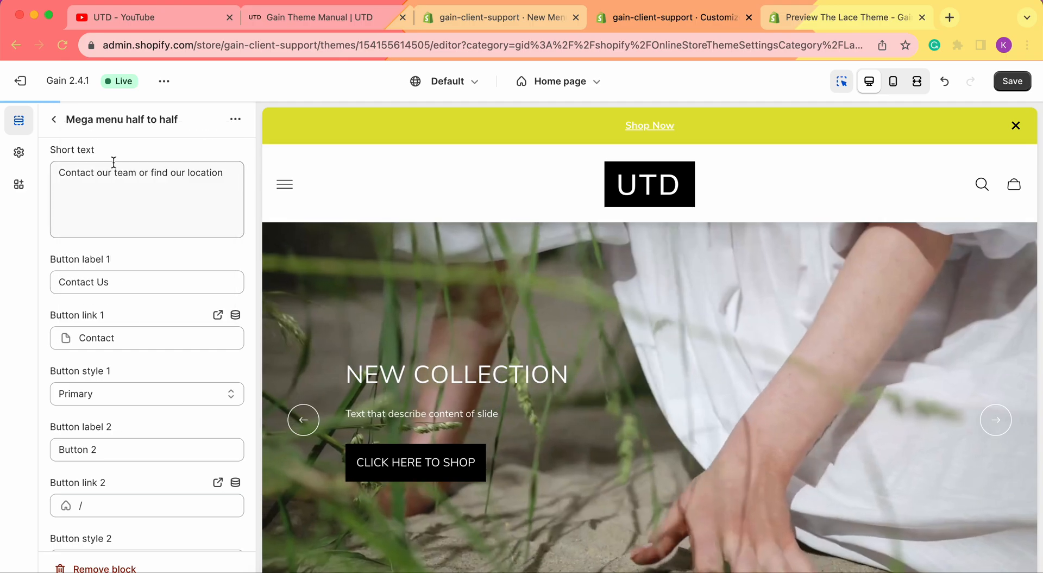
scroll(125, 345, down, 3)
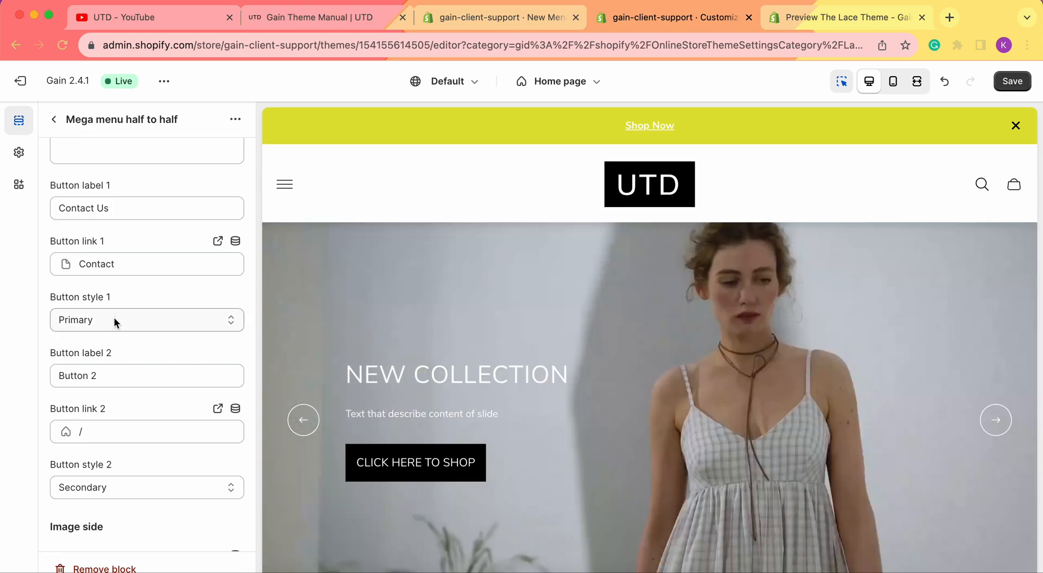
click(113, 319)
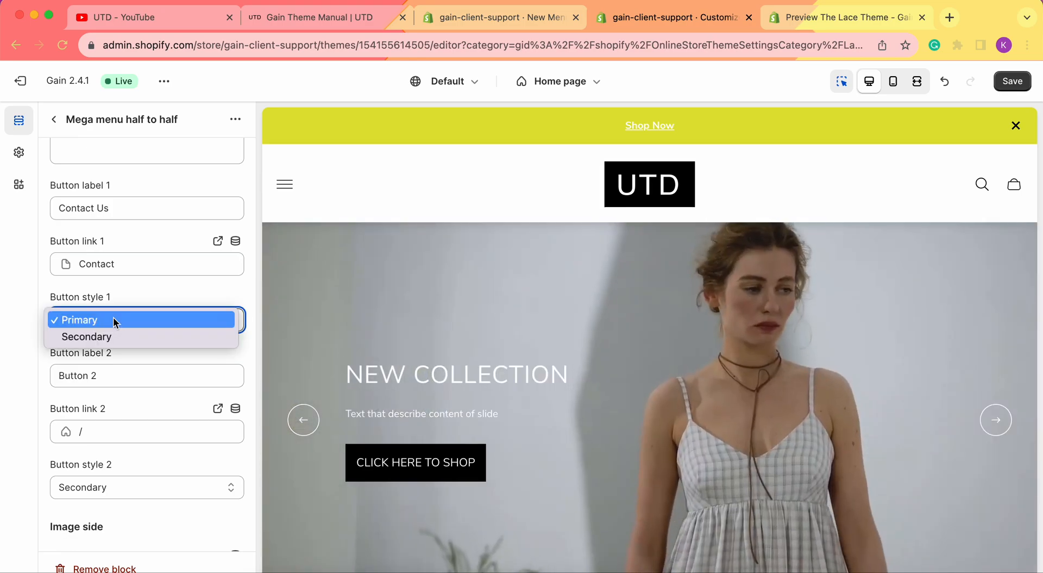
click(132, 319)
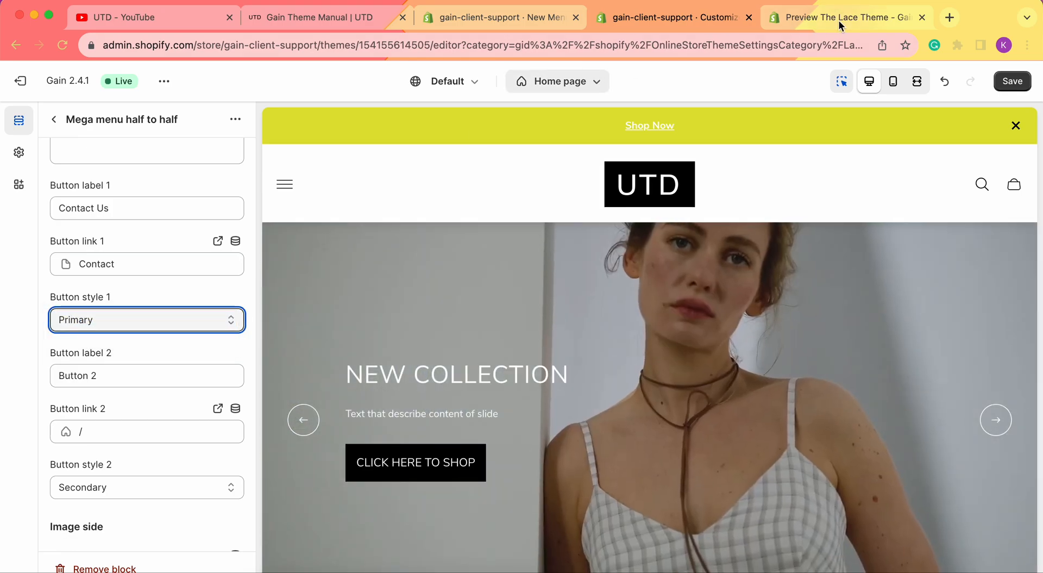
click(840, 18)
mouse_move(670, 218)
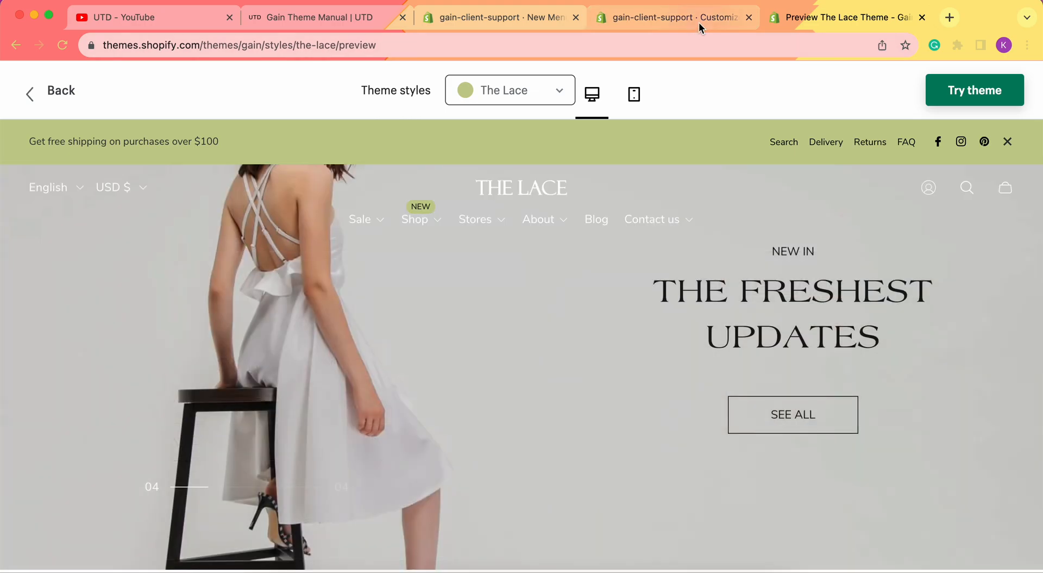
click(699, 22)
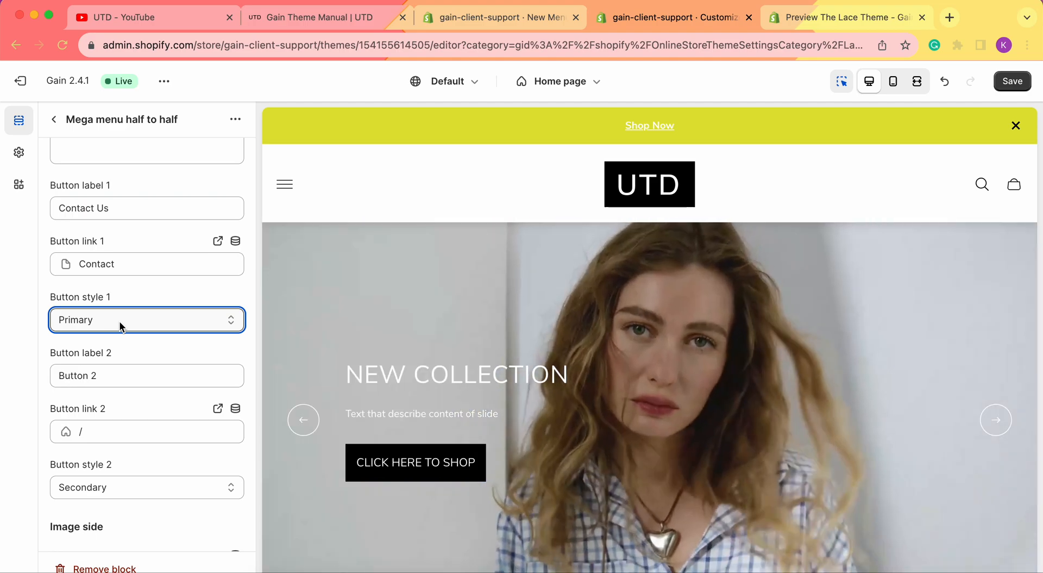
Label the second button 'Store Location' and link it to the Store Location page
scroll(172, 261, down, 3)
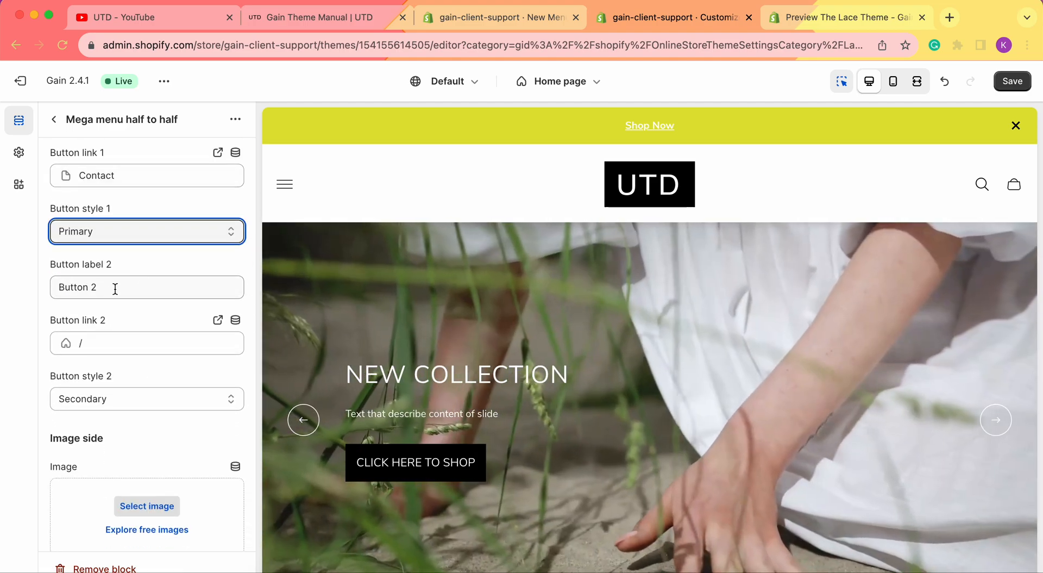
double_click(116, 288)
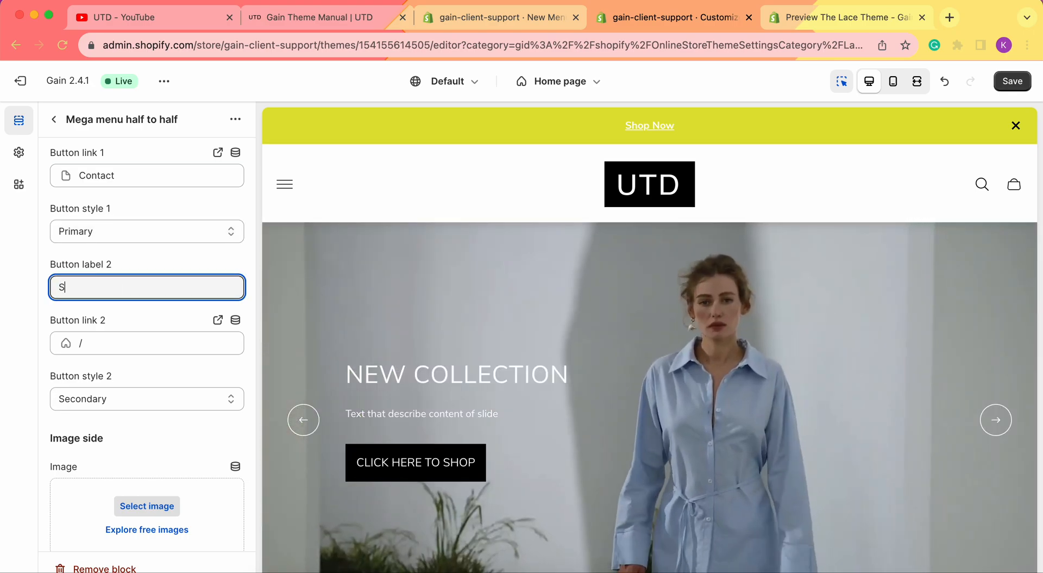
text(Store )
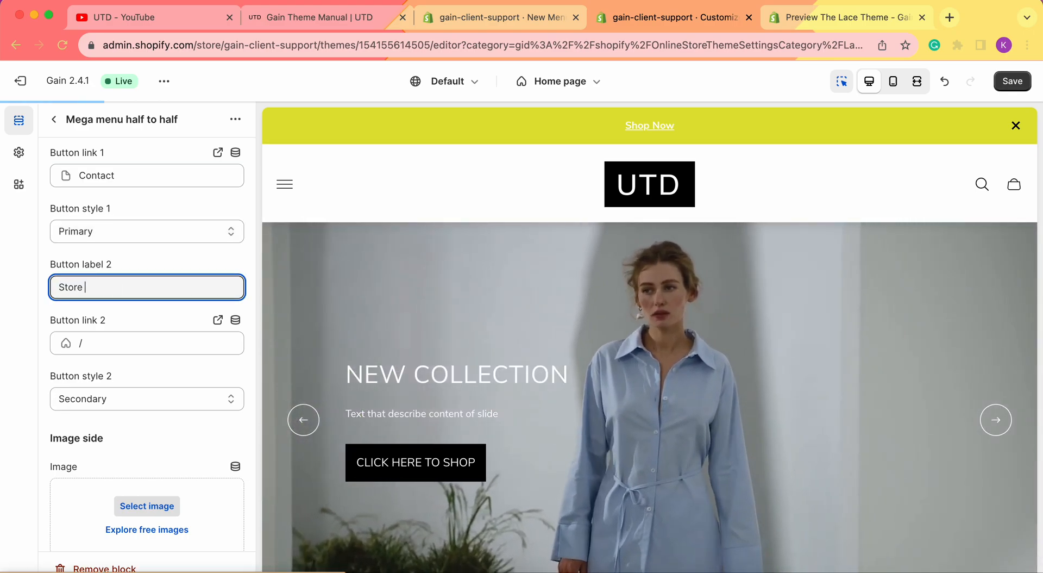
text(Location)
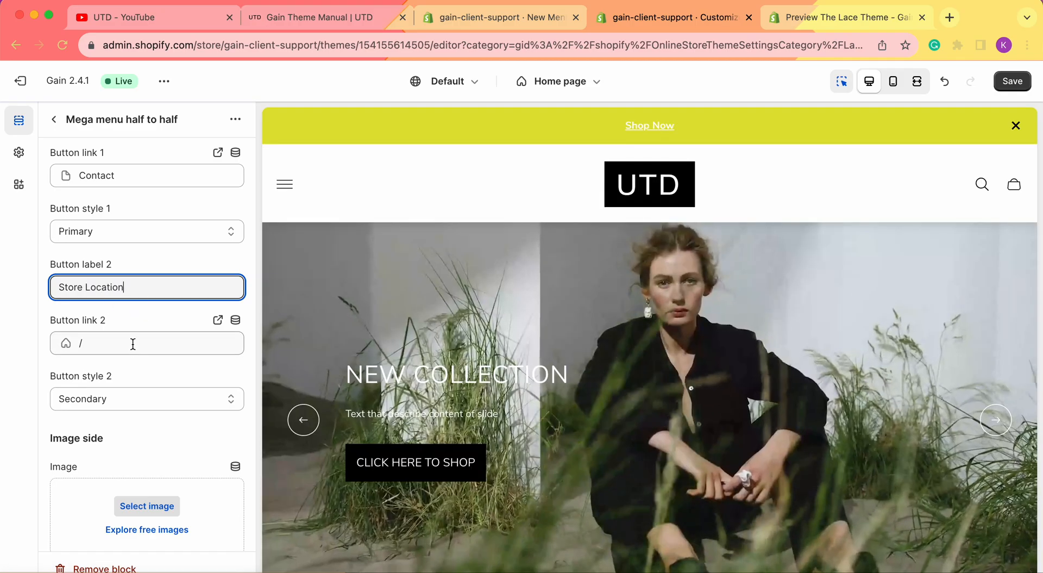
click(132, 344)
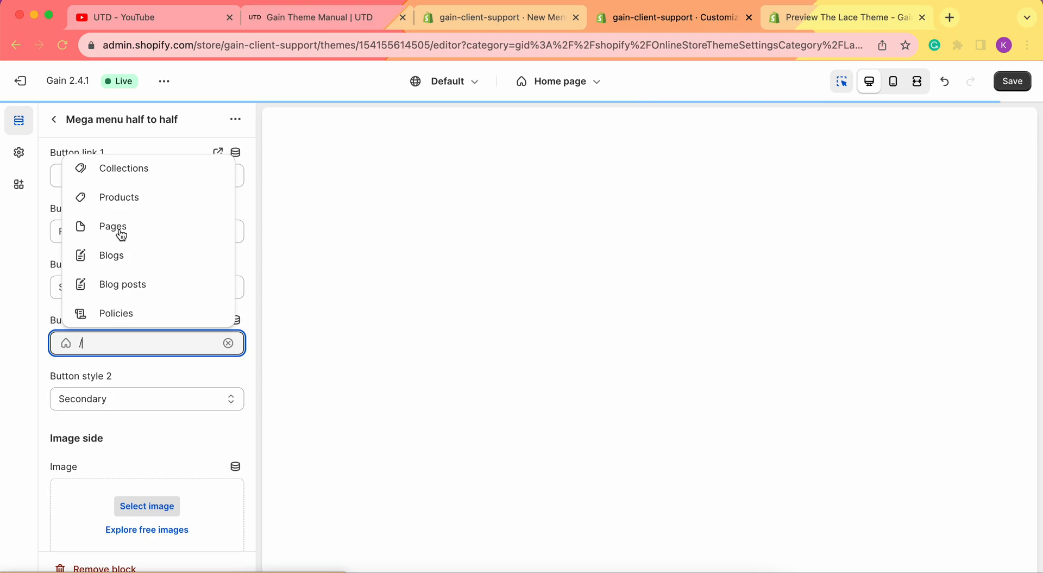
click(118, 227)
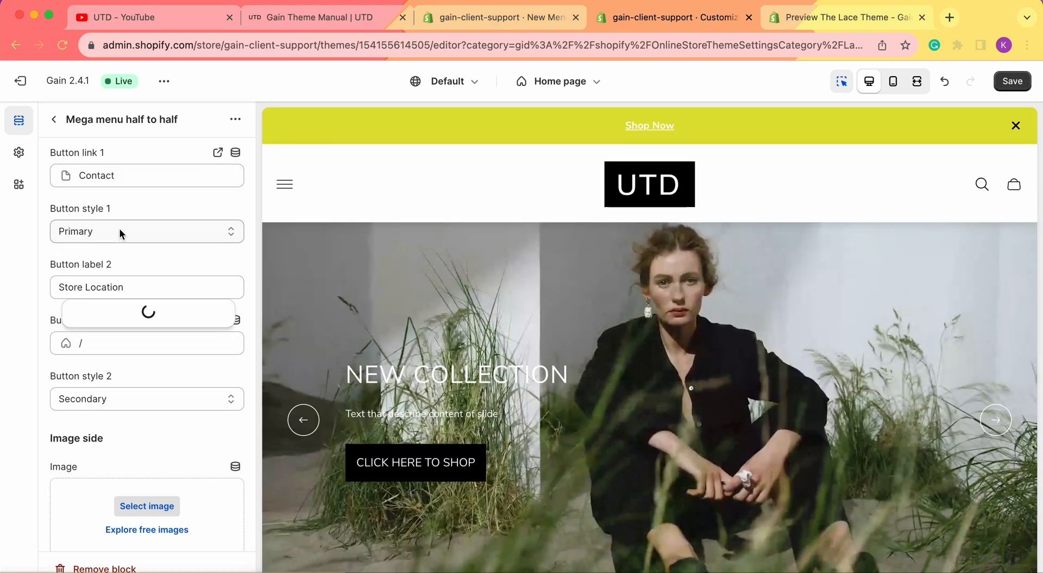
click(131, 314)
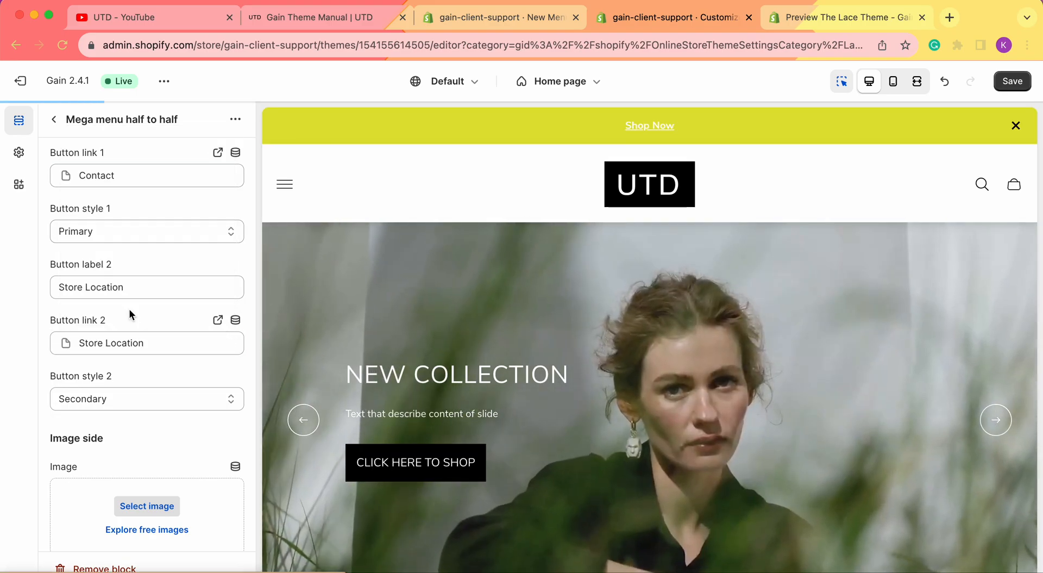
scroll(129, 309, down, 2)
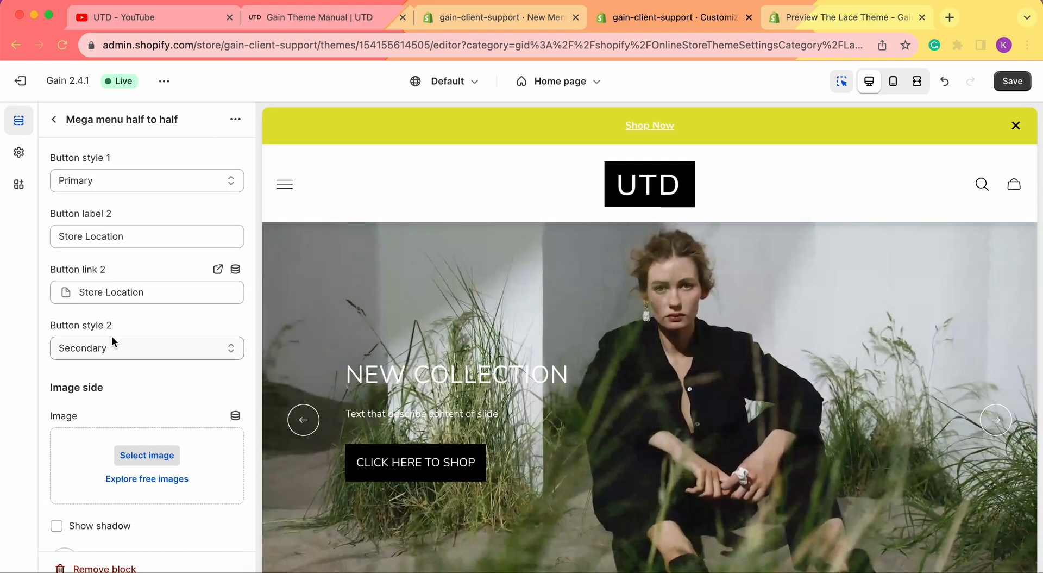
scroll(115, 356, down, 2)
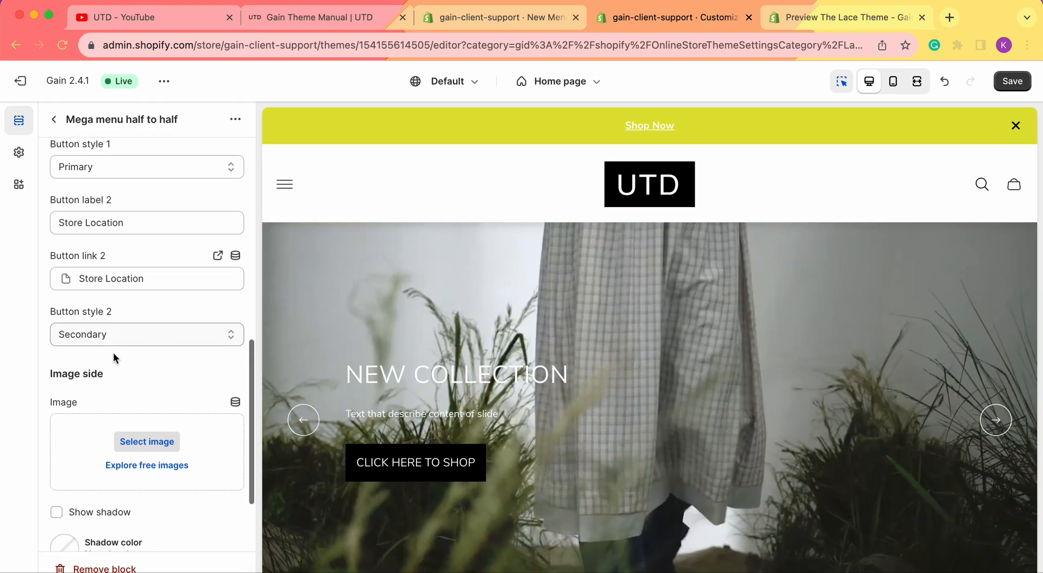
scroll(113, 353, down, 4)
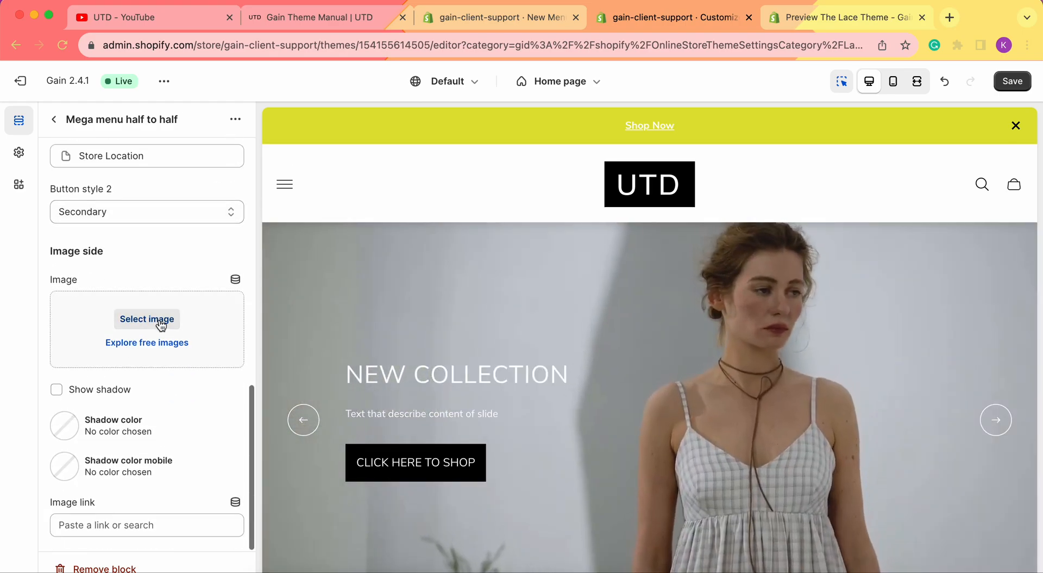
Set the block's image to shoot31154_1 and save the theme
click(153, 320)
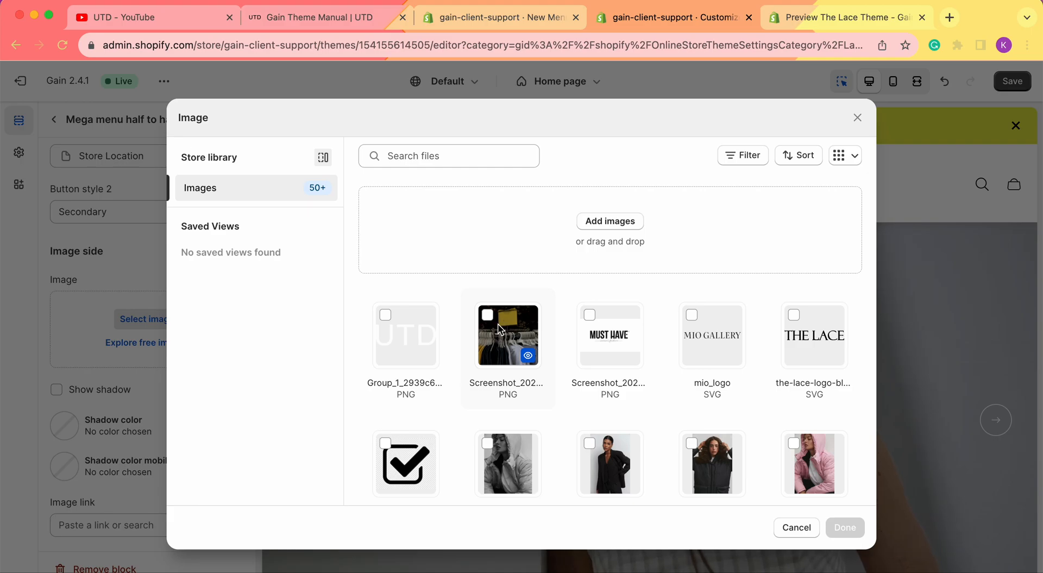
scroll(498, 327, down, 5)
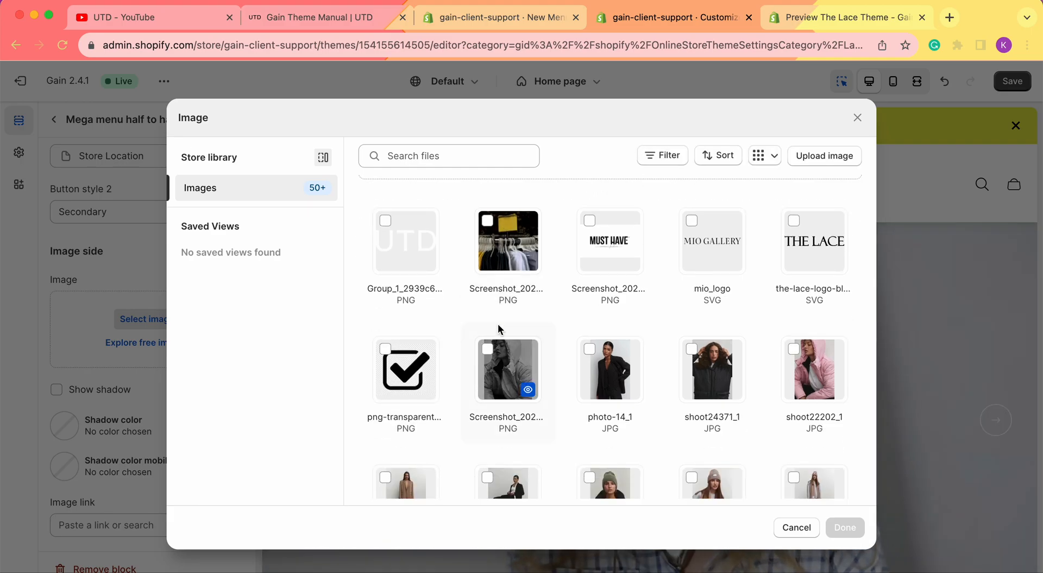
scroll(498, 324, down, 2)
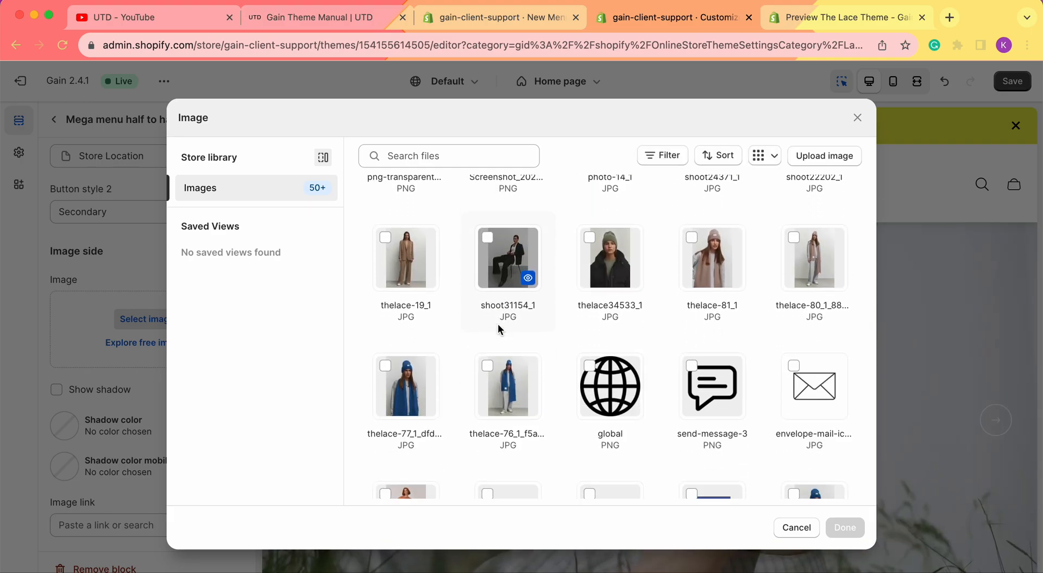
scroll(498, 324, up, 1)
click(498, 324)
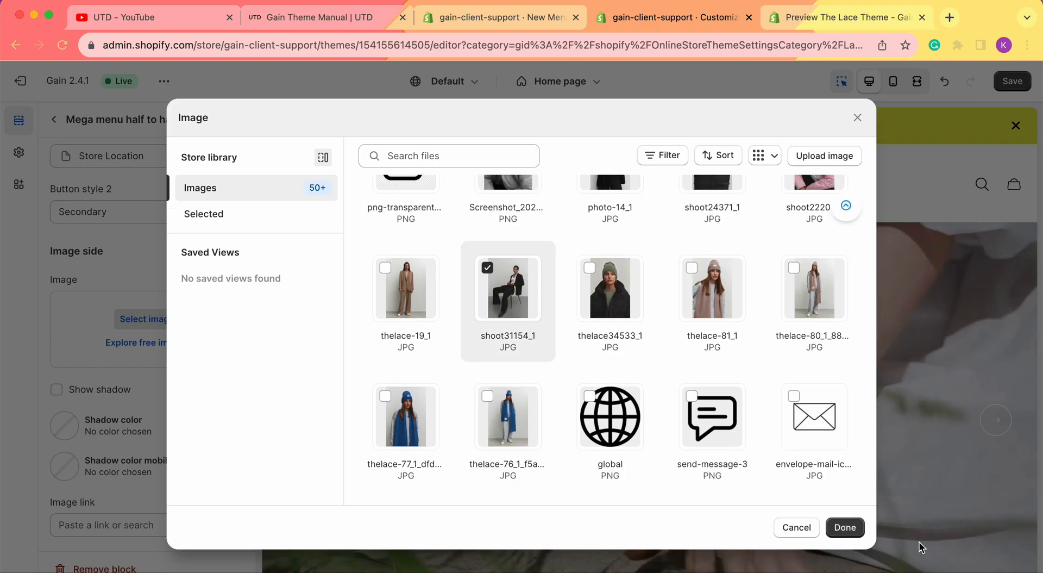
click(846, 527)
scroll(171, 387, down, 2)
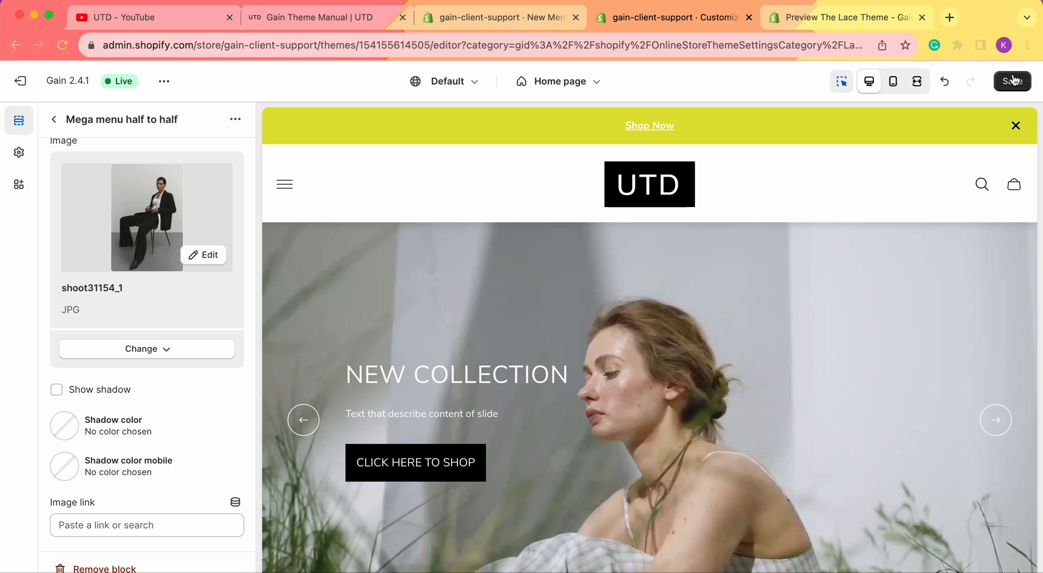
click(1013, 80)
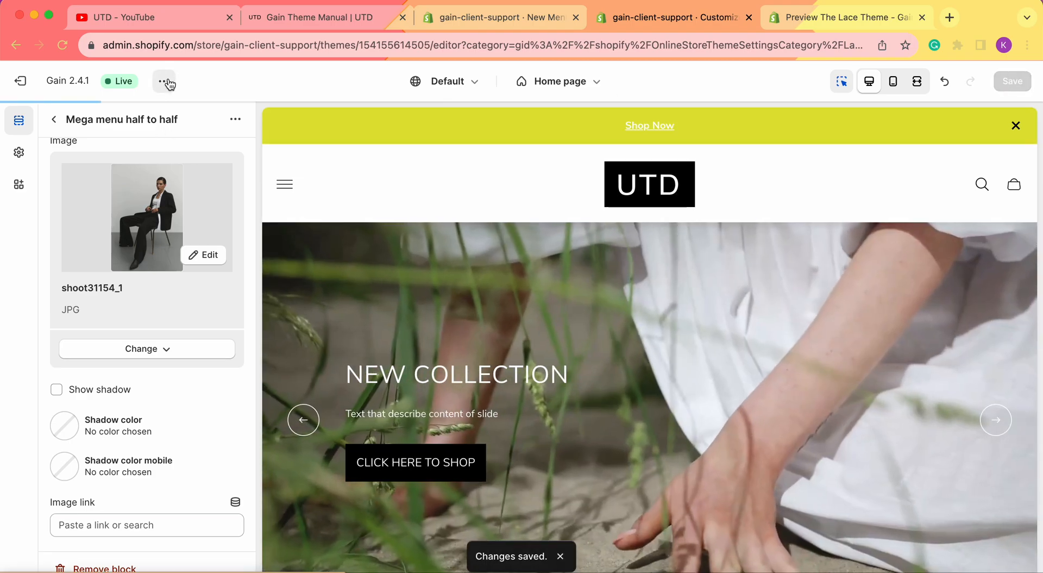
Open the live storefront in a new tab from the theme options menu, then return to the editor
click(164, 81)
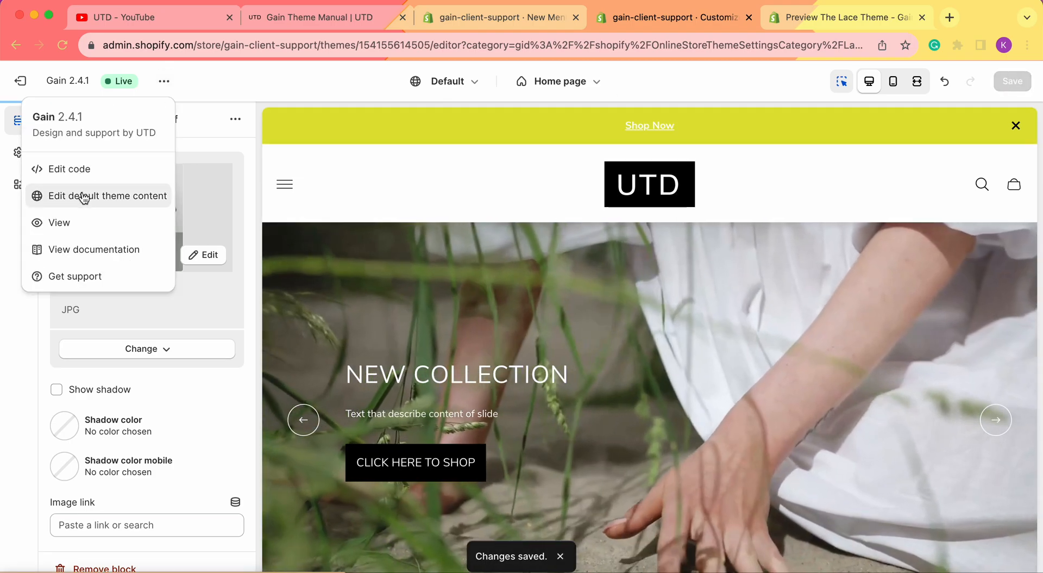
click(73, 217)
click(594, 18)
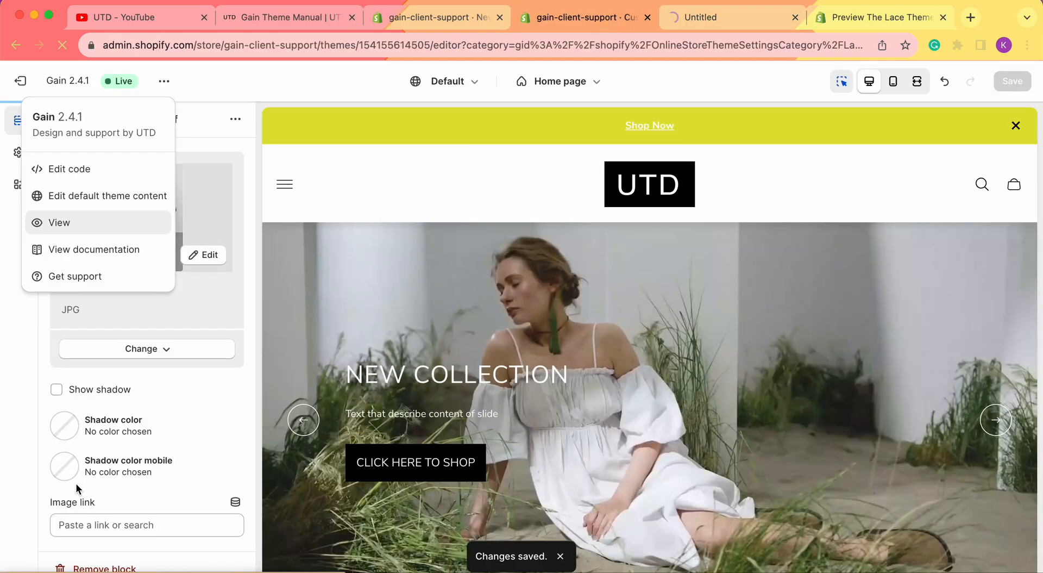
click(5, 402)
On the live store, verify the Contact us dropdown's Contact Us and Store Location buttons, then return to the editor
click(723, 17)
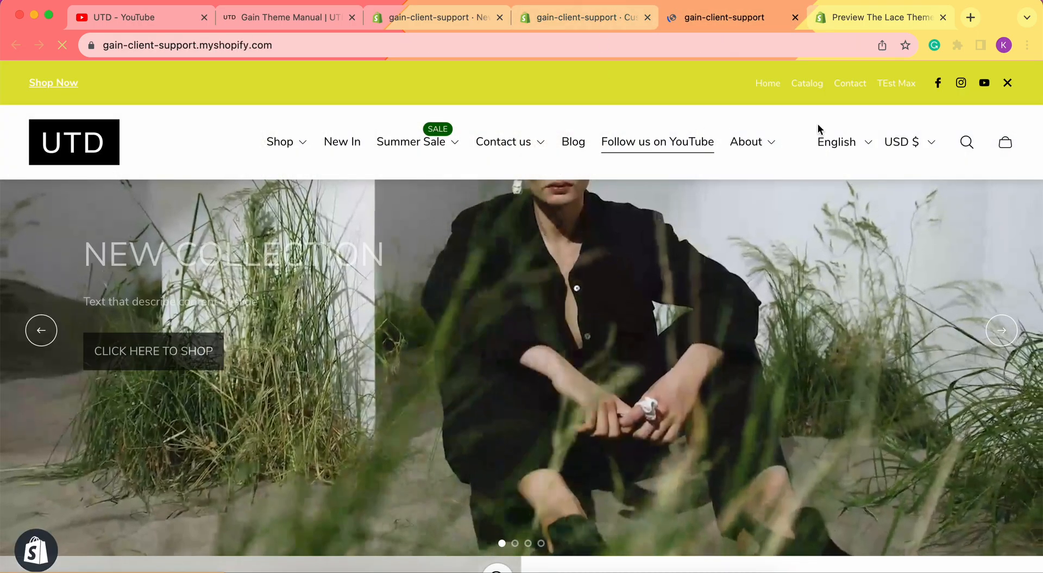
mouse_move(510, 151)
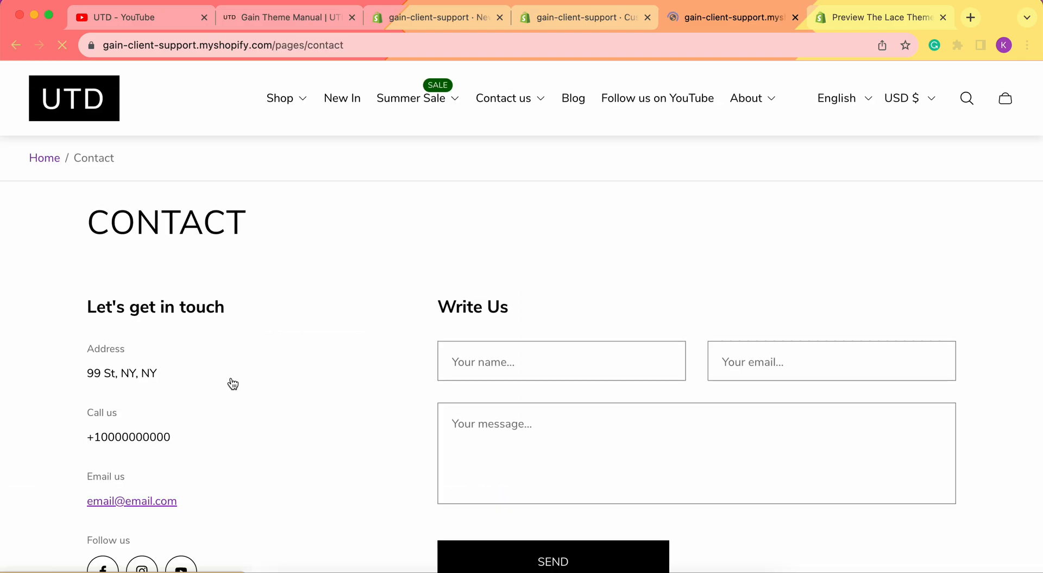
scroll(747, 350, down, 2)
scroll(586, 89, up, 2)
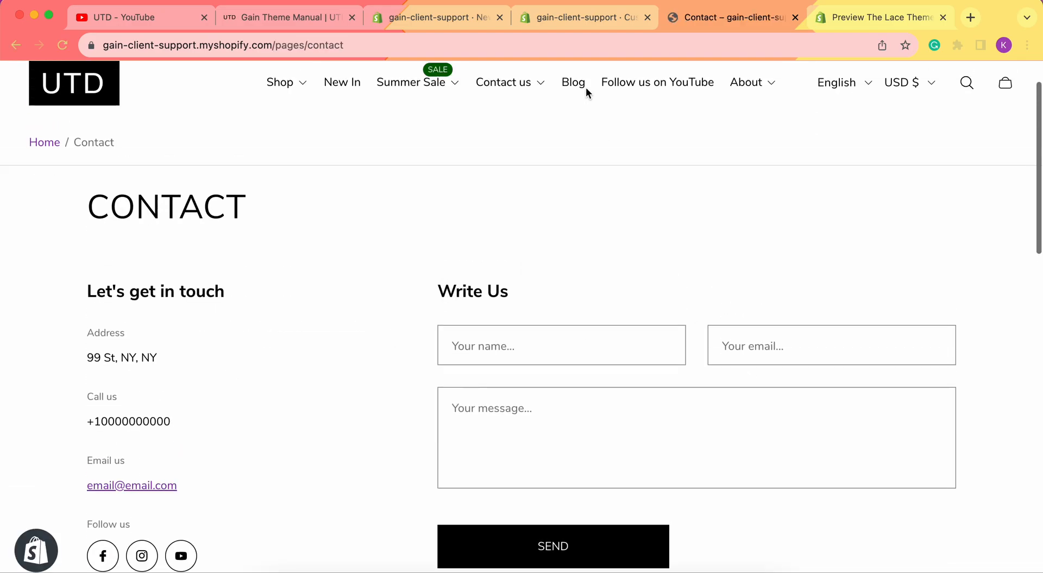
scroll(435, 242, left, 5)
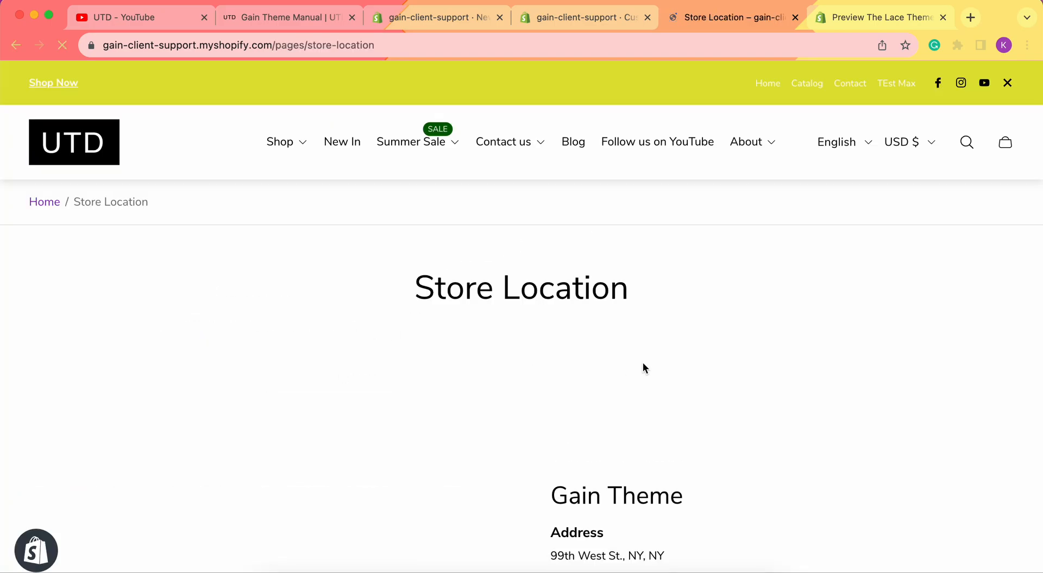
scroll(644, 364, down, 8)
scroll(644, 362, down, 2)
scroll(643, 365, left, 5)
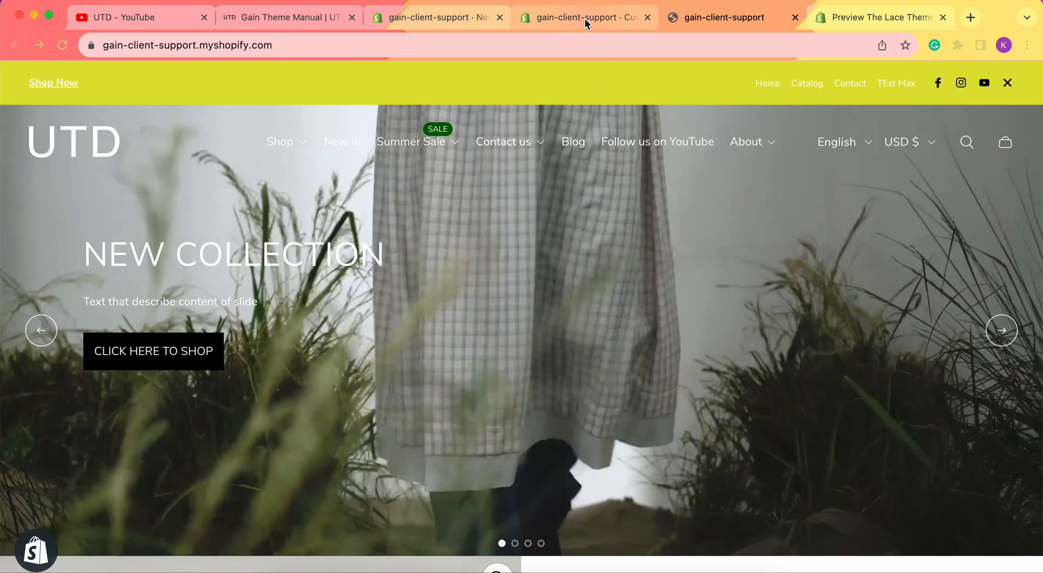
click(584, 18)
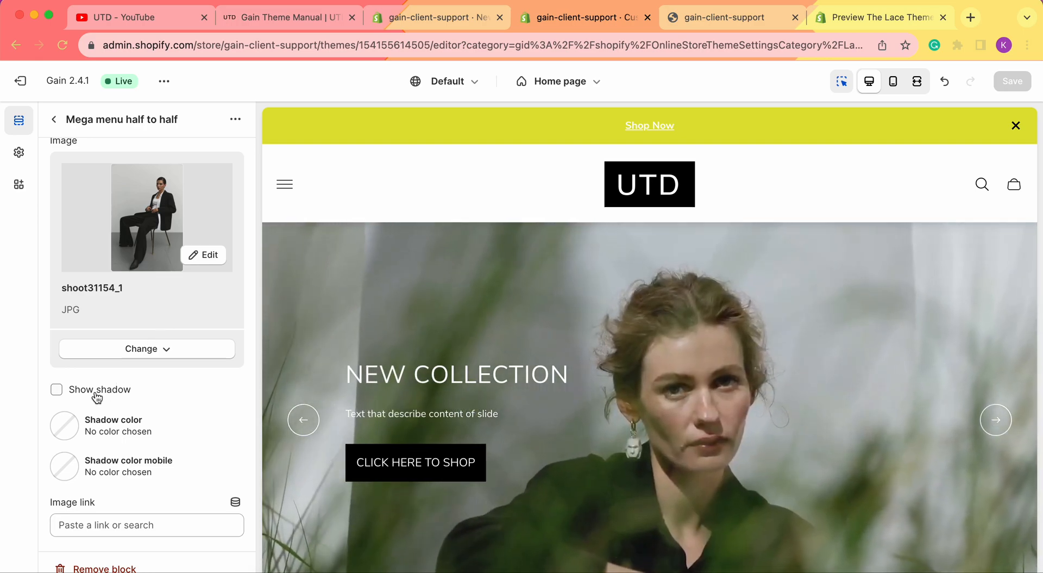
Turn on the image shadow and give it the orange-to-red gradient colour
click(96, 395)
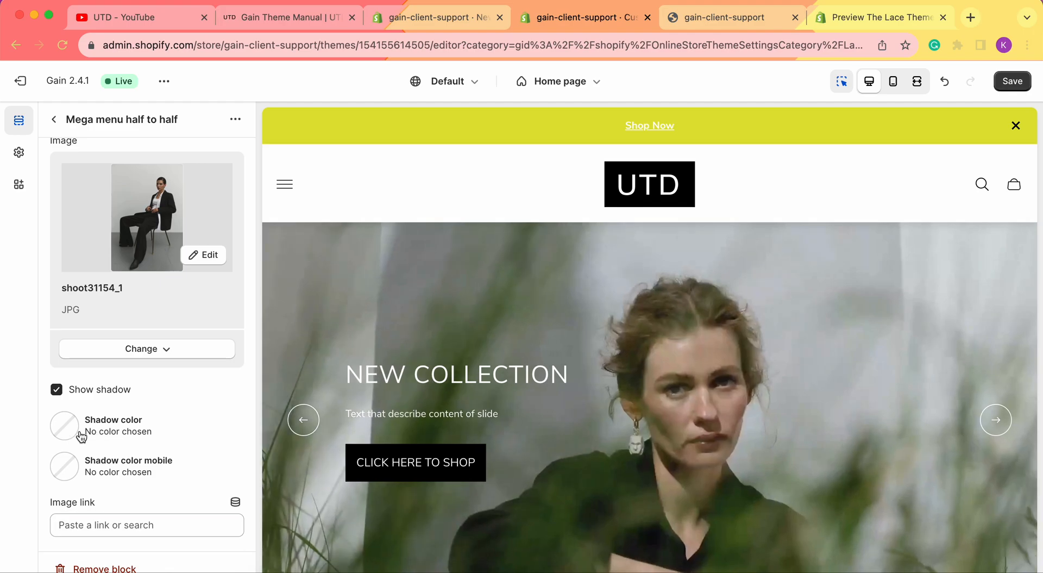
click(70, 433)
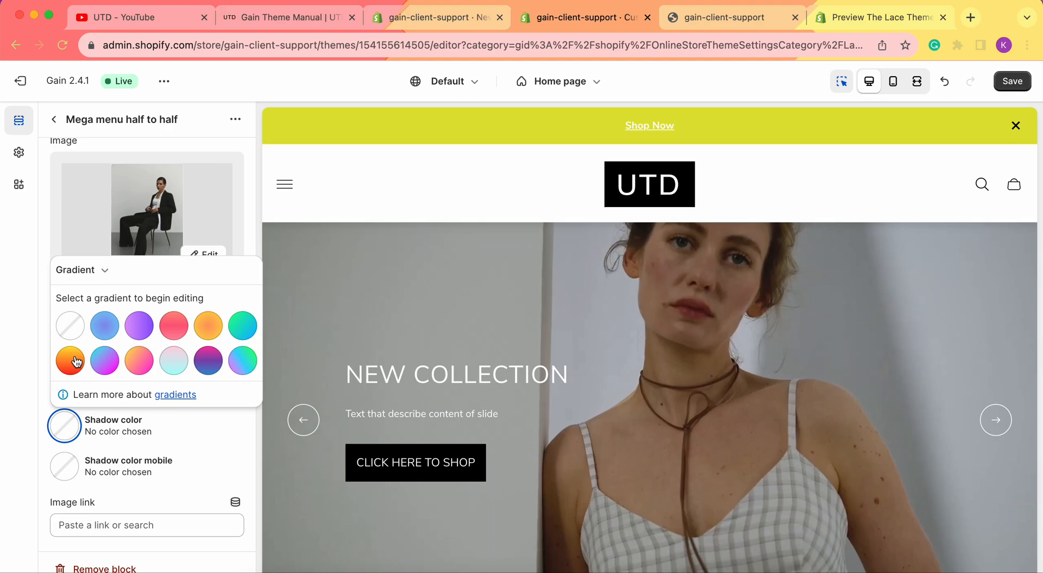
click(70, 359)
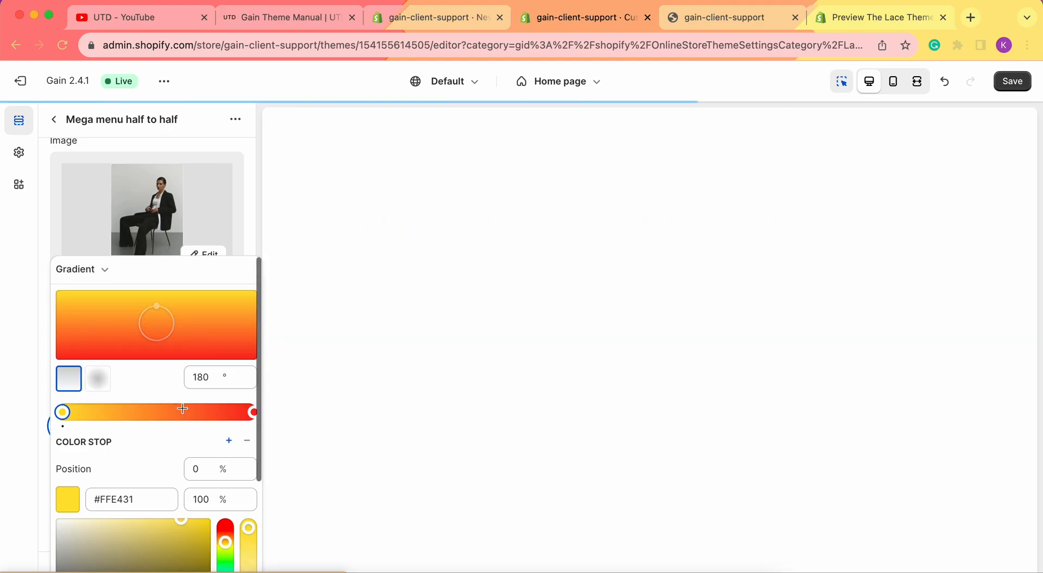
Lower the gradient stop opacities to 10% for yellow and 20% for red, then close the editor
scroll(184, 409, down, 2)
click(210, 417)
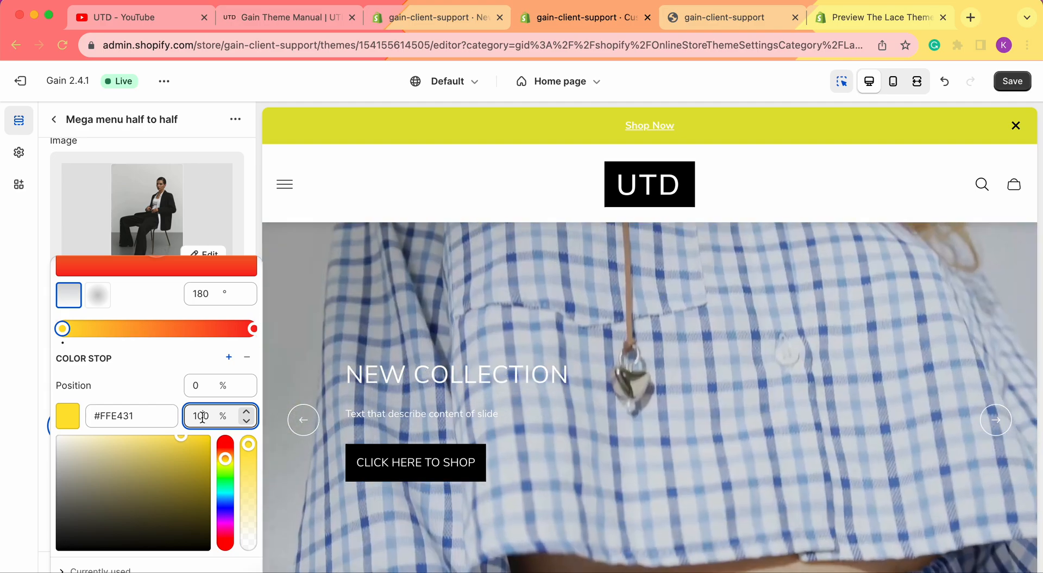
key(BackSpace)
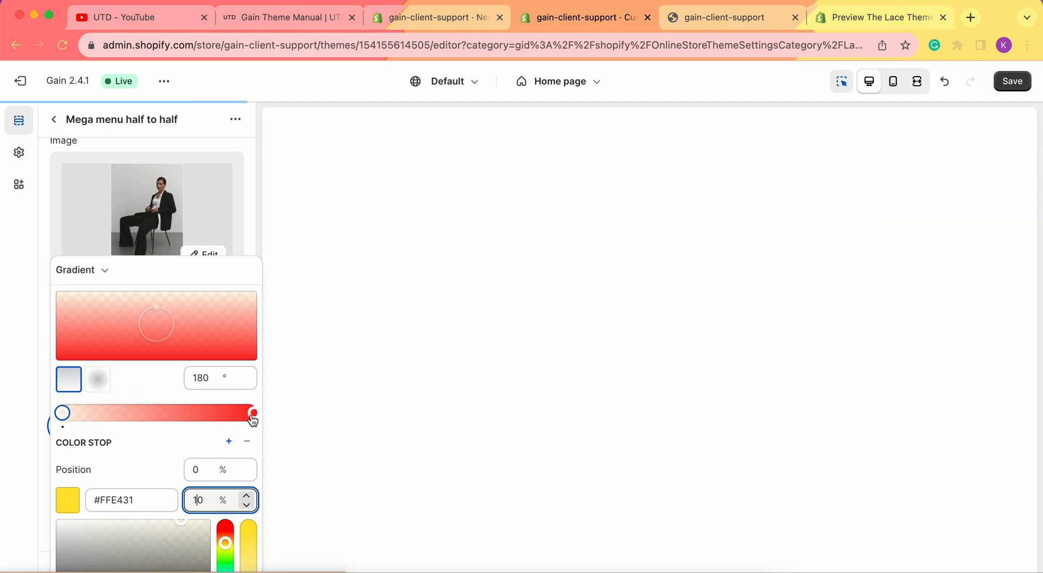
click(252, 413)
scroll(209, 403, down, 2)
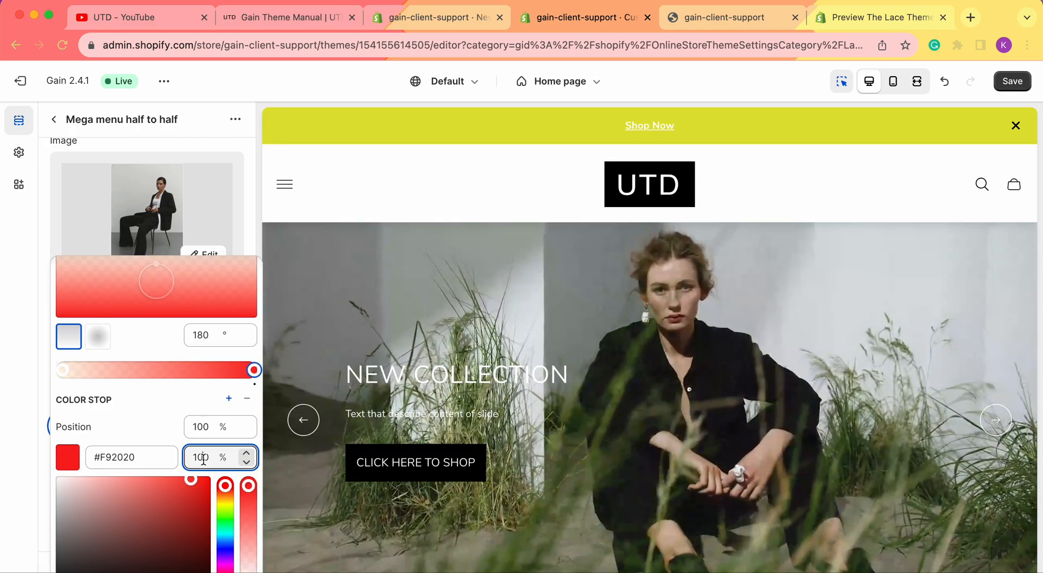
key(BackSpace)
key(BackSpace)
text(20)
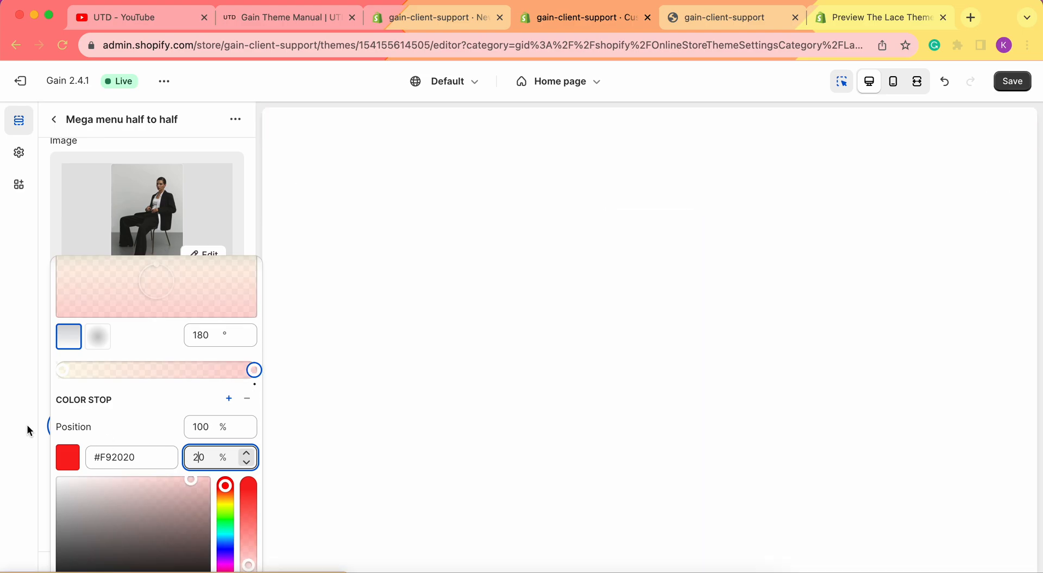
click(27, 425)
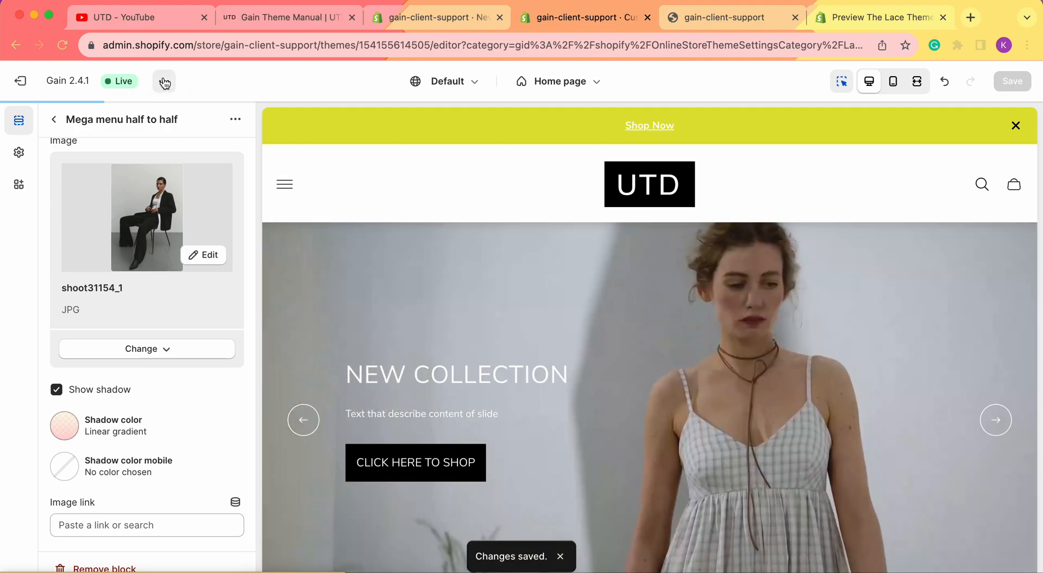
View the live store in a new tab, then reopen the shadow gradient settings in the editor
click(165, 81)
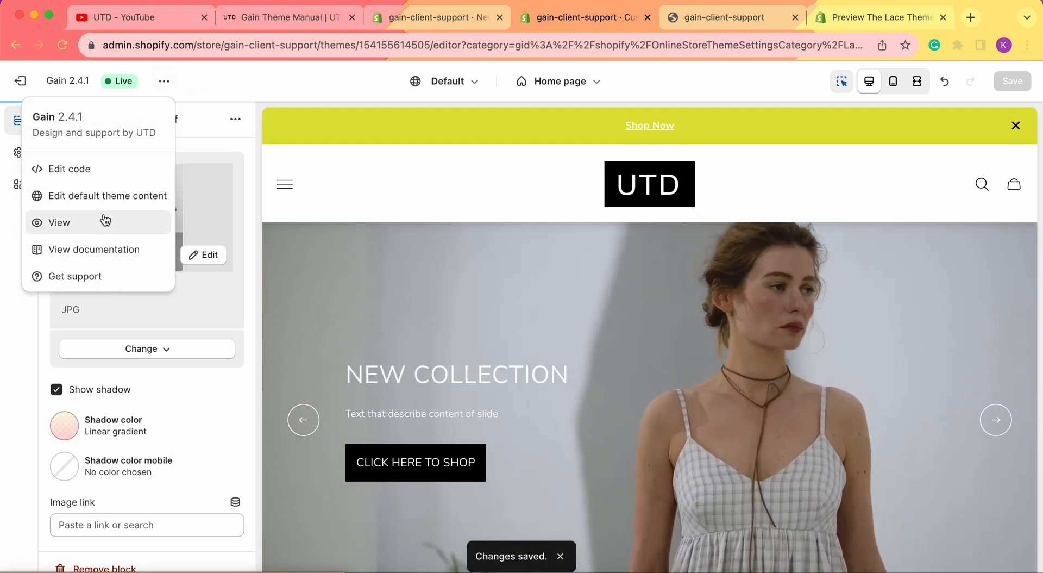
click(105, 222)
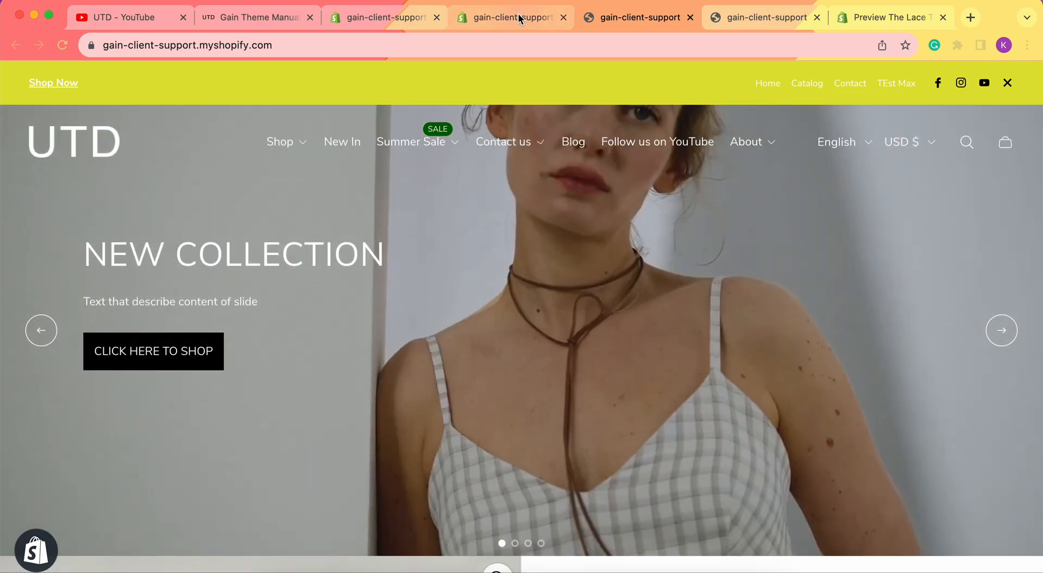
click(516, 15)
click(64, 425)
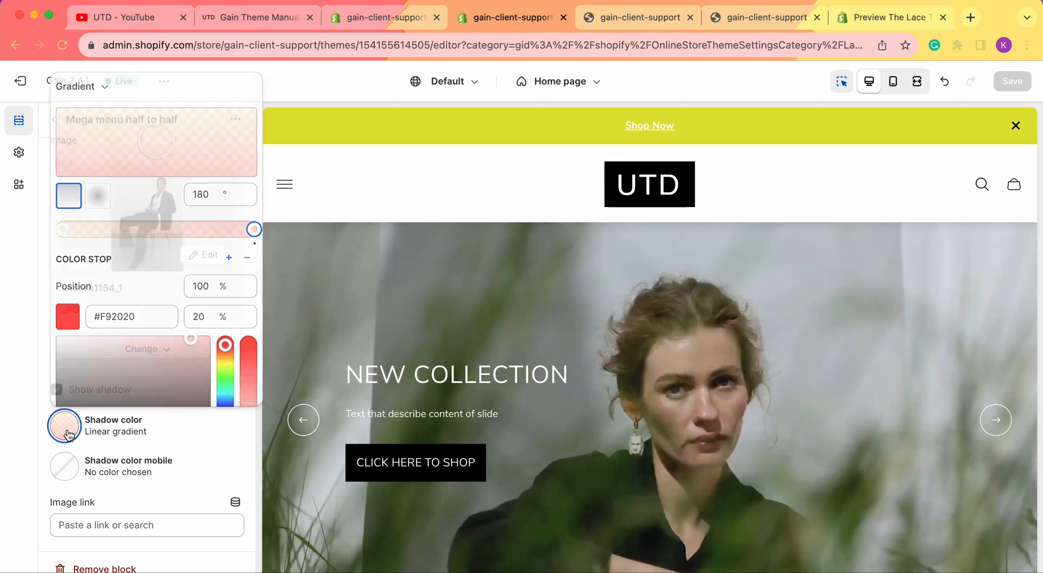
Remove the image's gradient shadow colour so it reads No color chosen, save, and return to the storefront
scroll(170, 296, down, 2)
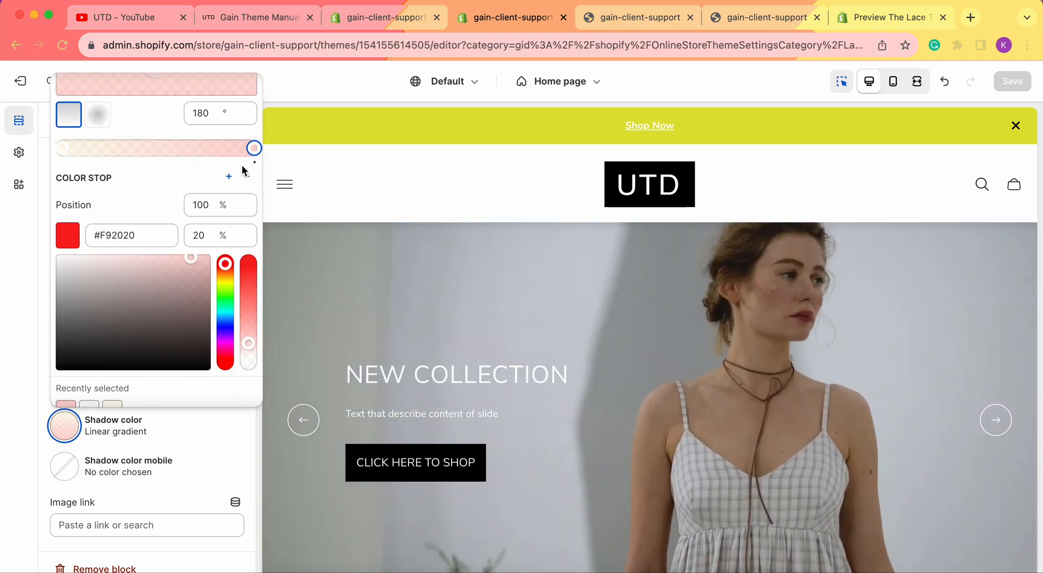
scroll(180, 196, up, 2)
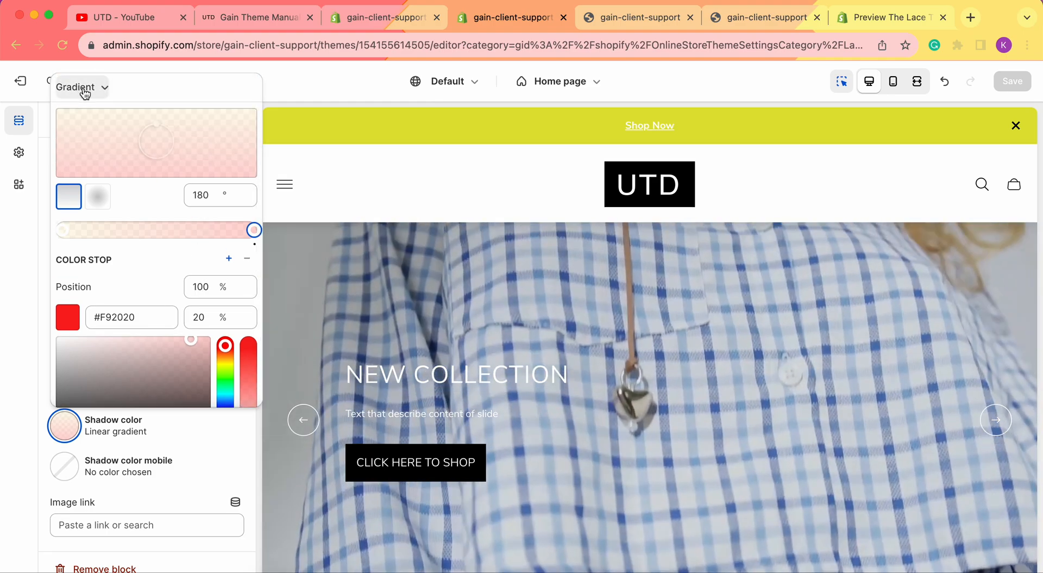
click(85, 93)
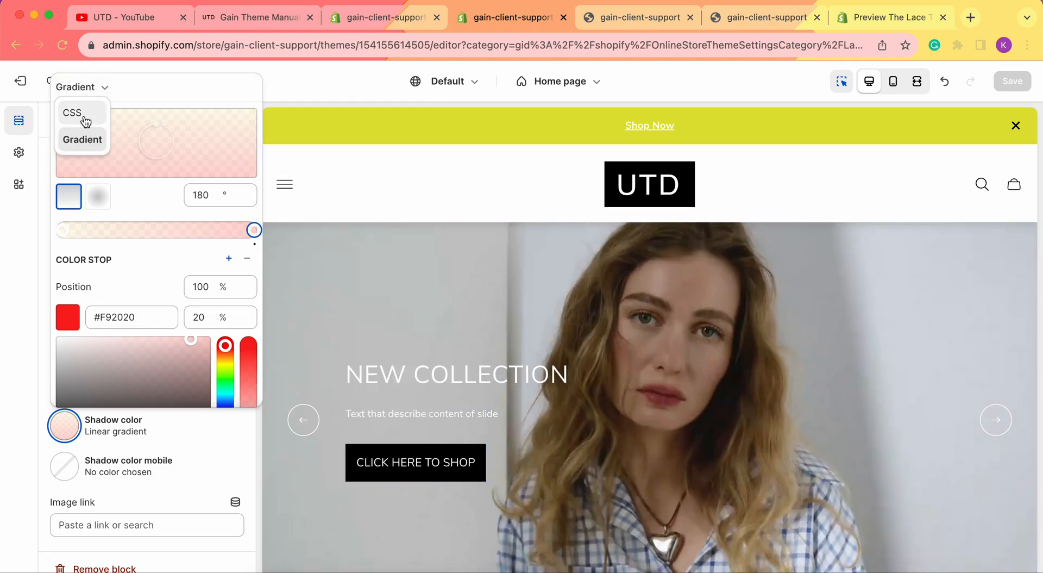
click(83, 114)
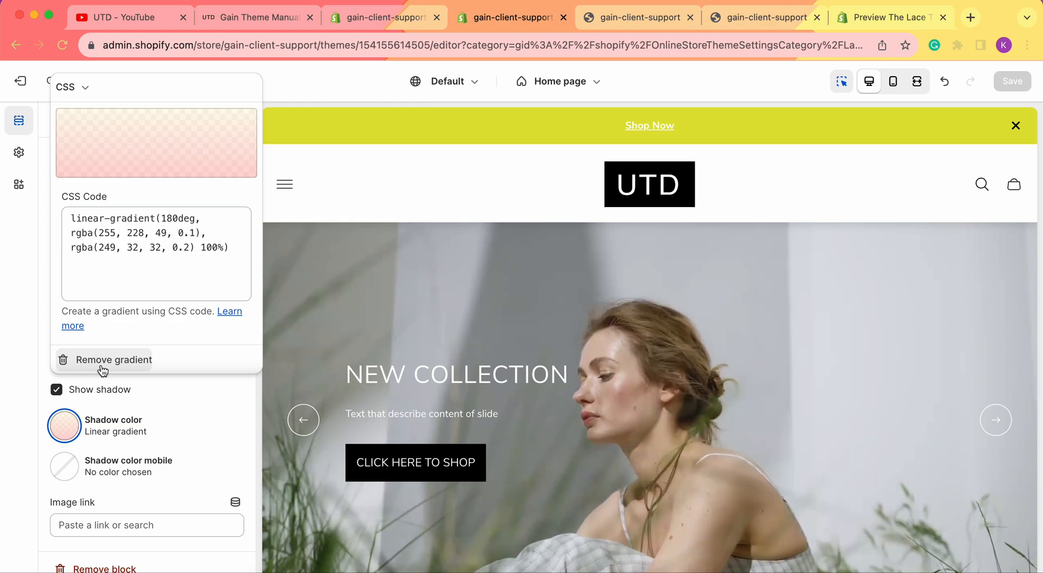
click(101, 360)
click(1012, 81)
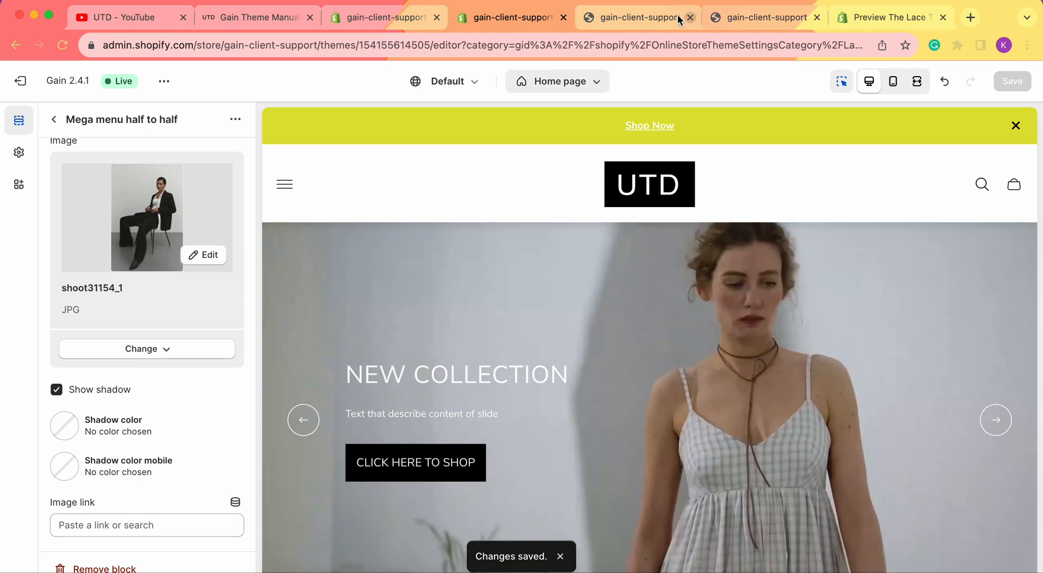
click(675, 17)
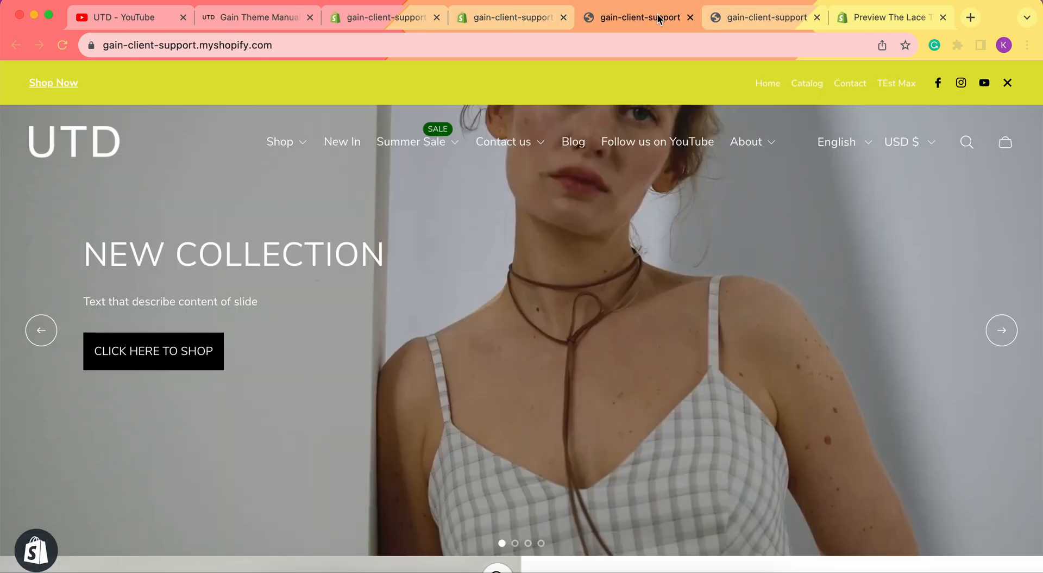
Look over the other storefront tab, then go back to the theme editor
click(731, 17)
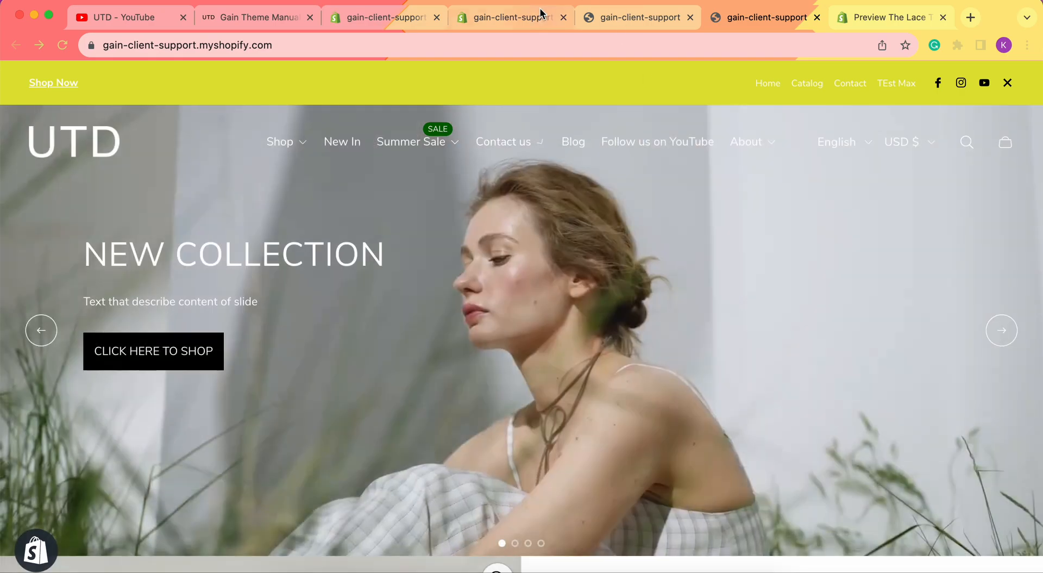
click(538, 15)
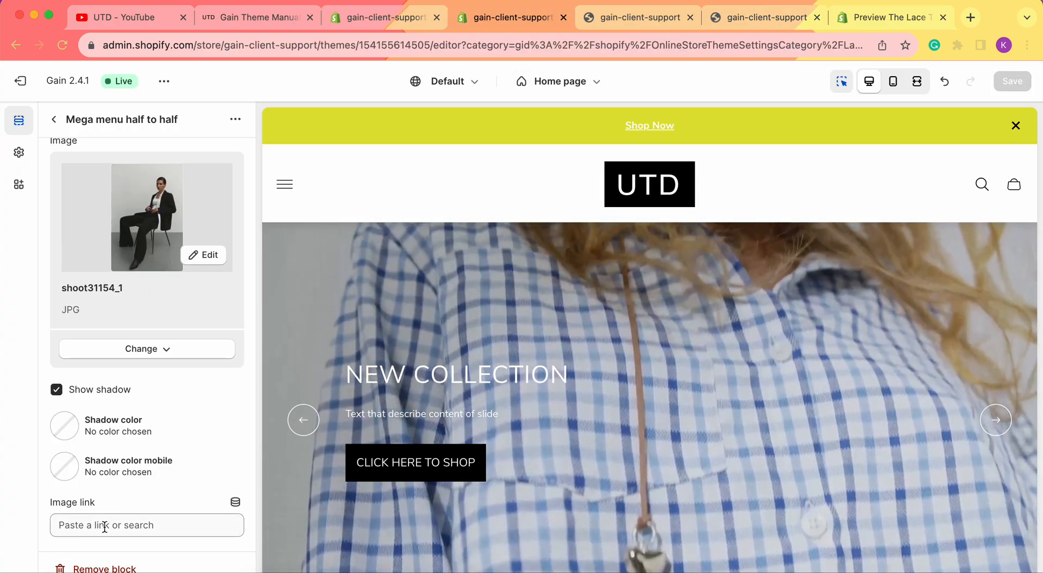
Set the half-to-half mega menu image link to Products > All products and save it
click(105, 525)
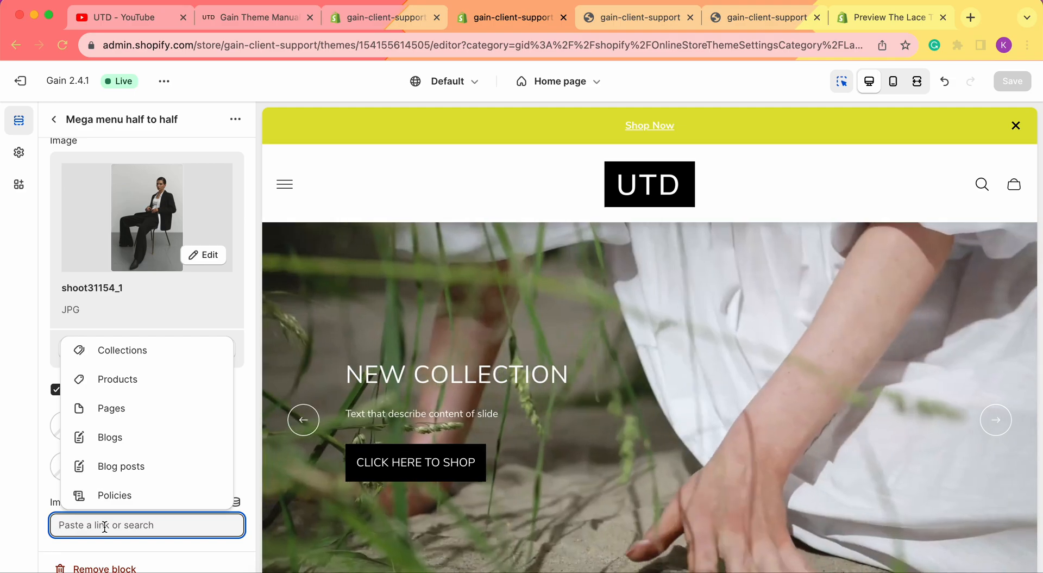
click(31, 480)
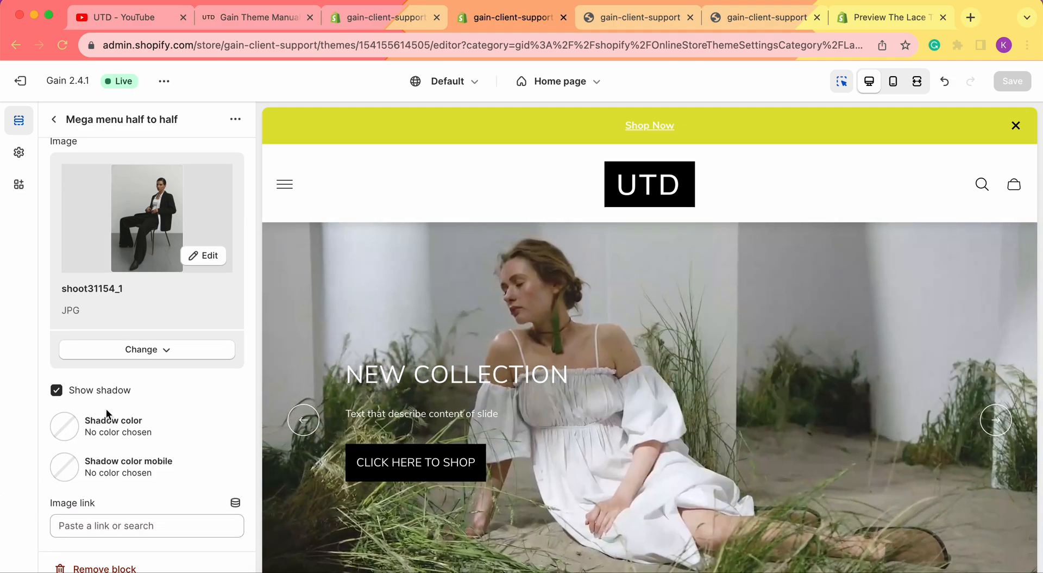
scroll(106, 409, down, 5)
scroll(116, 353, down, 3)
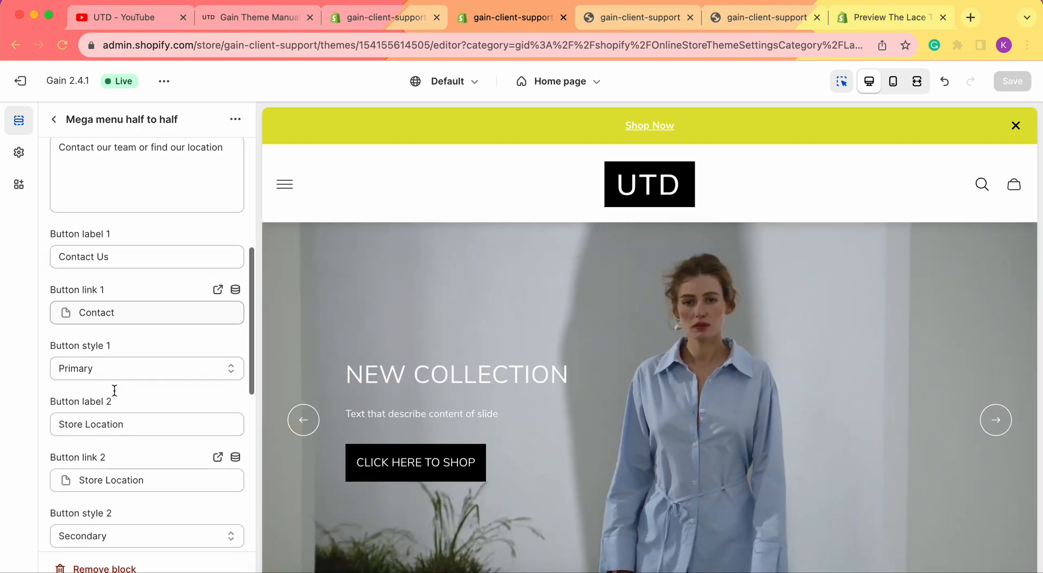
scroll(97, 435, down, 10)
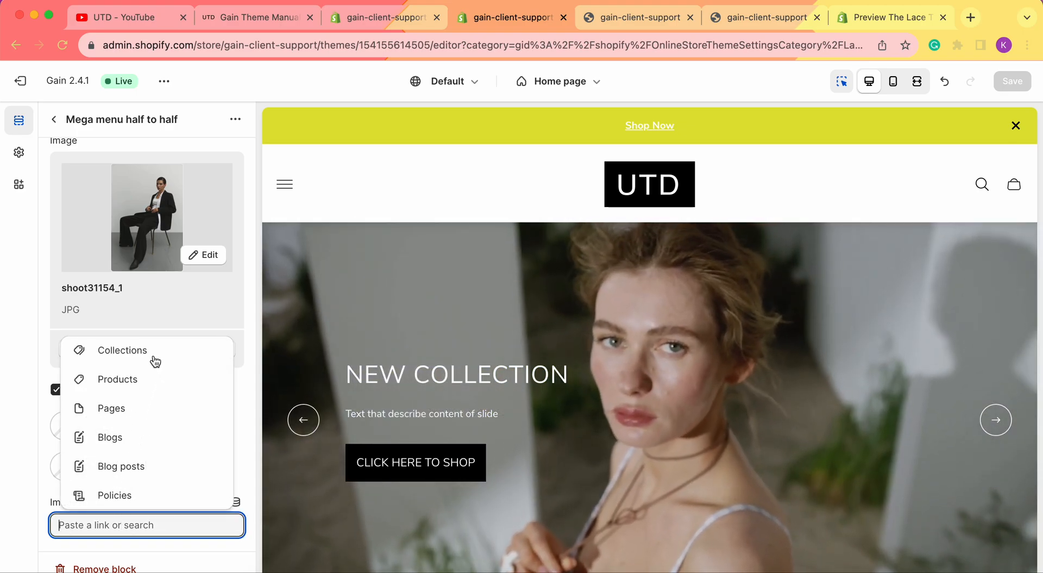
click(132, 379)
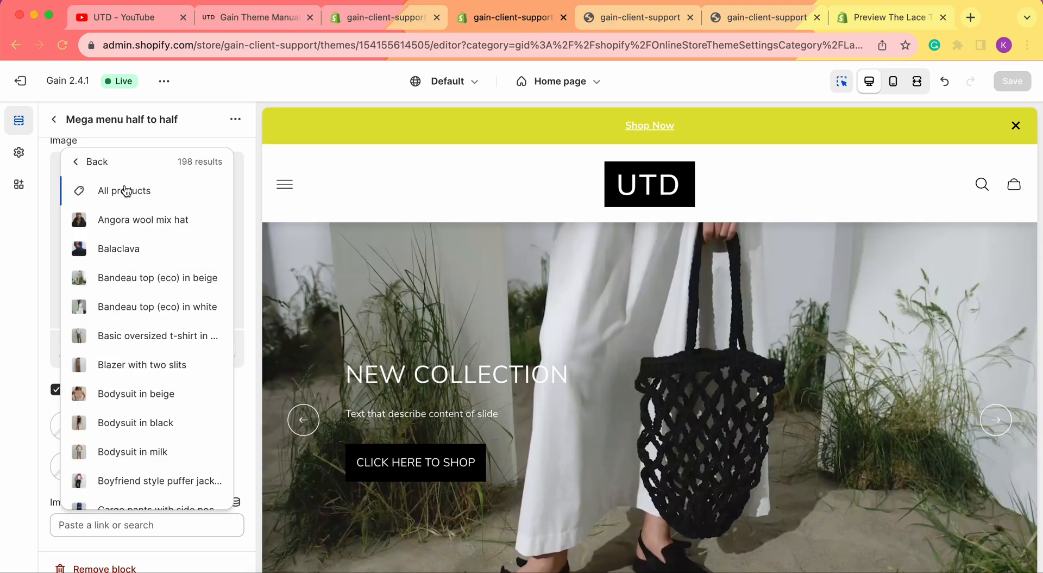
click(126, 190)
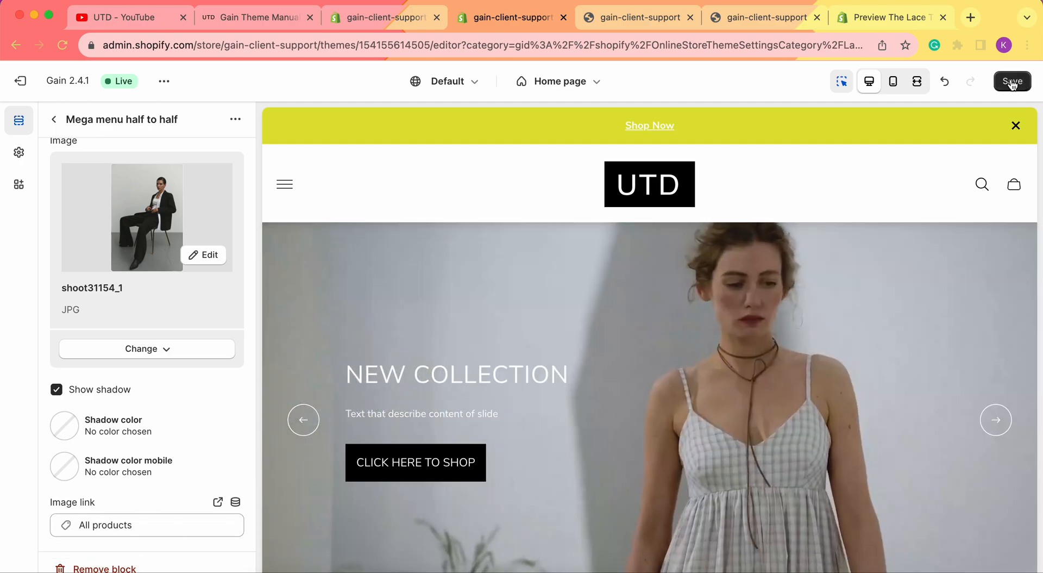
click(1011, 81)
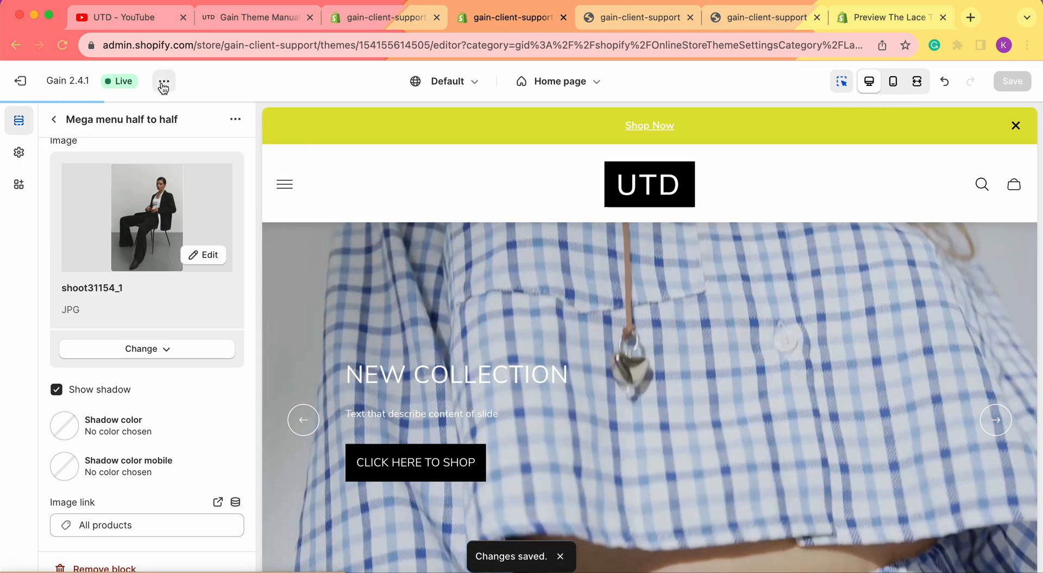
click(164, 81)
View the live store to check the All products page and the Contact us mega menu
click(98, 219)
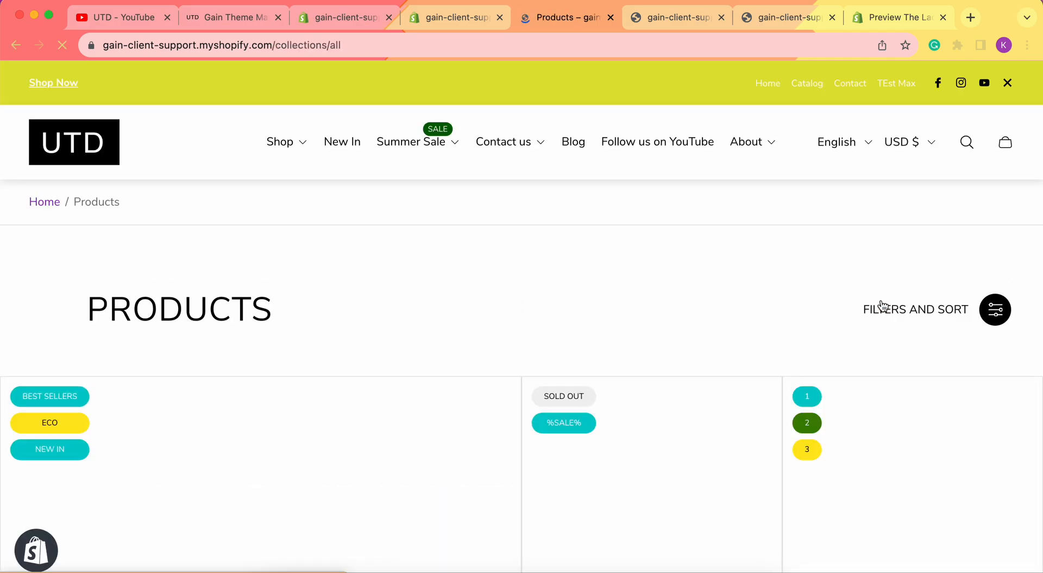
scroll(410, 308, down, 15)
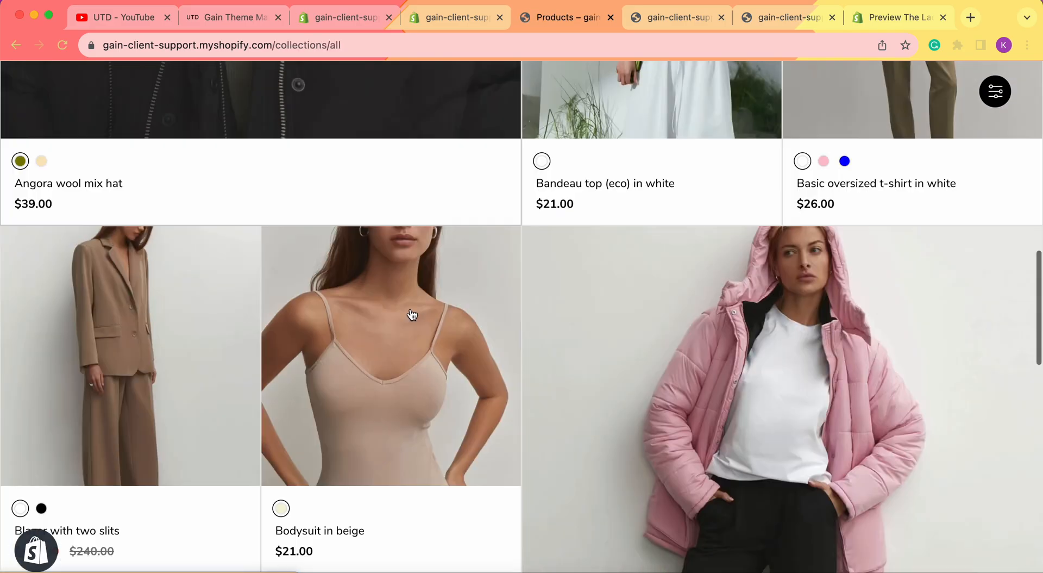
scroll(411, 309, down, 4)
scroll(410, 308, up, 20)
scroll(411, 313, left, 5)
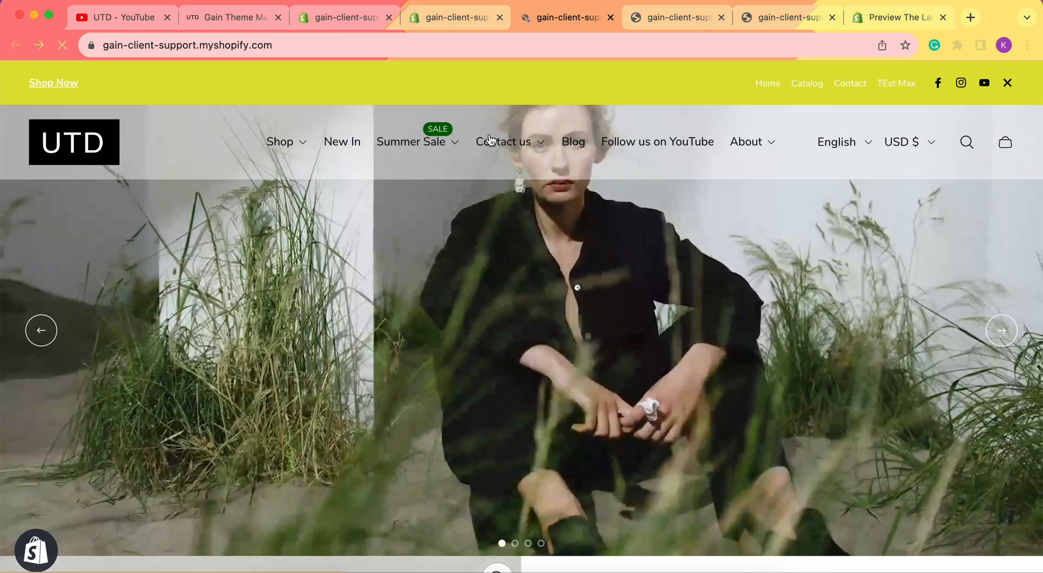
mouse_move(505, 146)
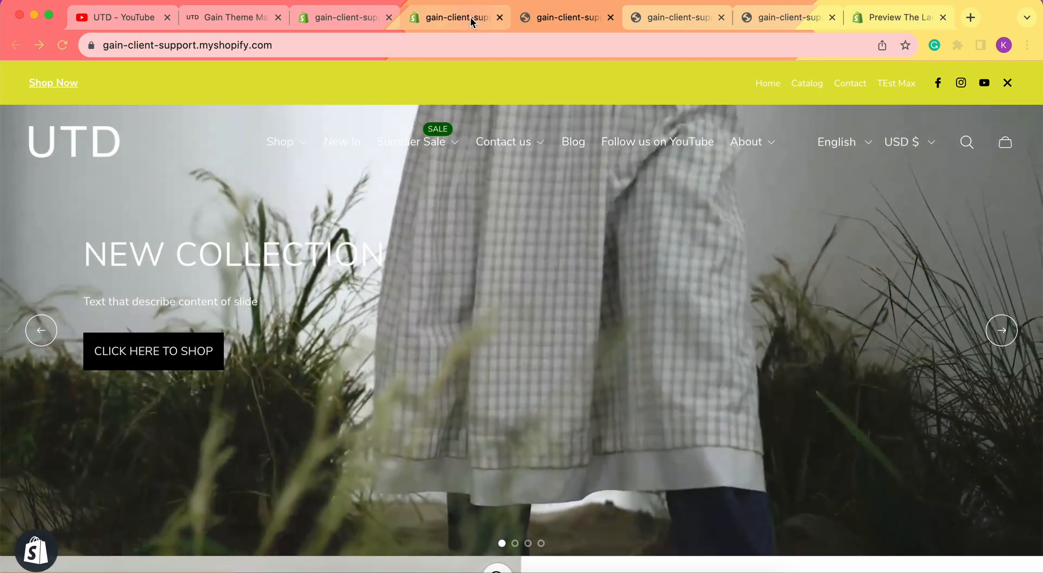
Bring up the Gain theme manual's header section on Menu handle and Badge text settings
click(459, 17)
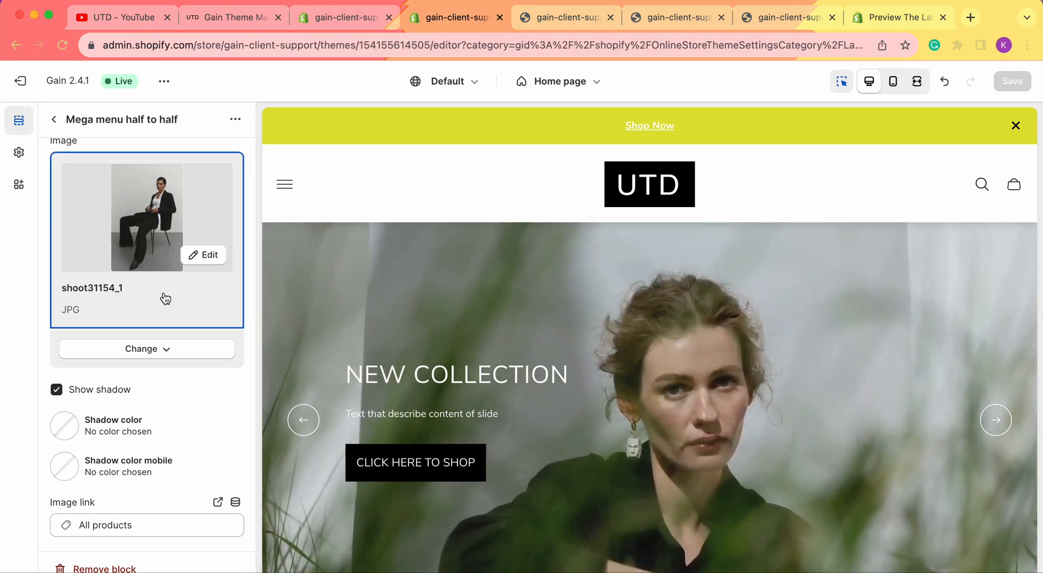
scroll(165, 298, up, 10)
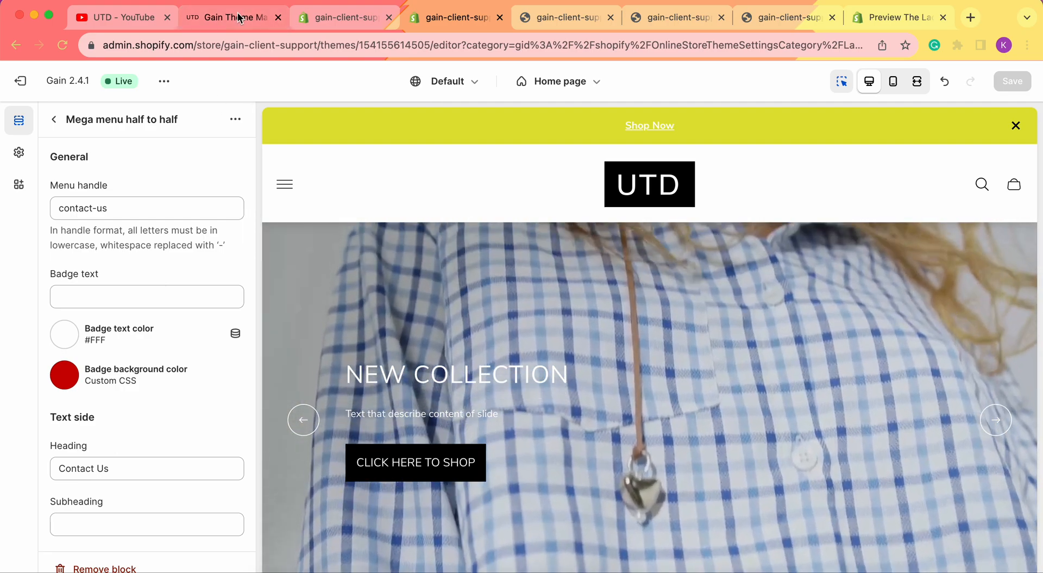
click(240, 16)
scroll(863, 229, down, 15)
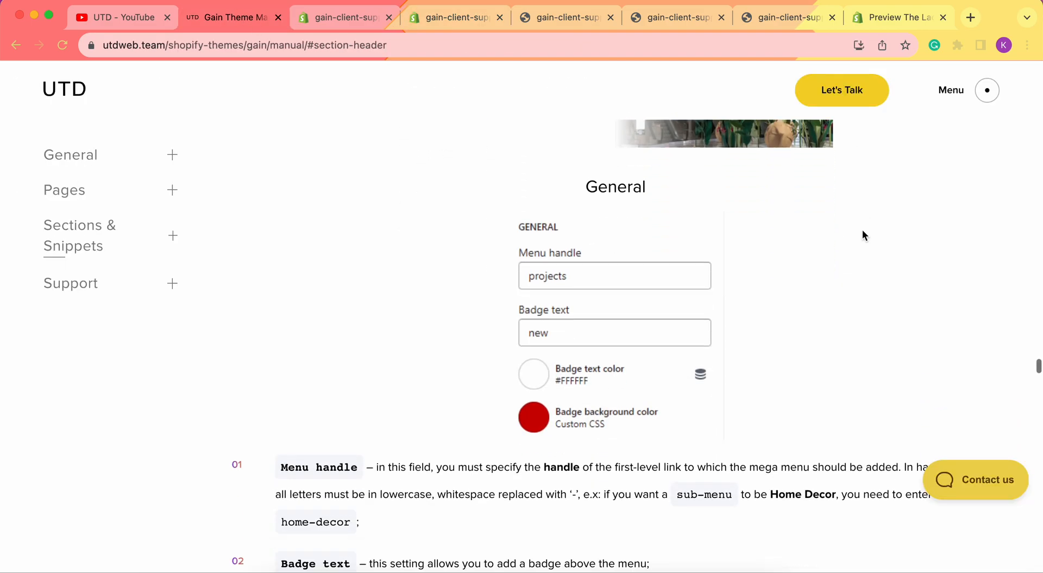
scroll(864, 230, up, 12)
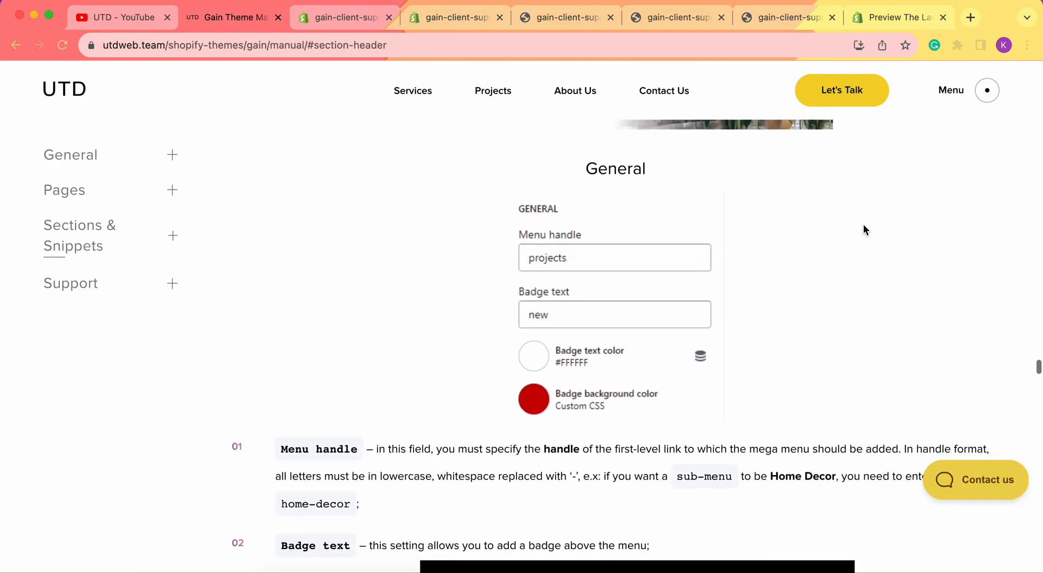